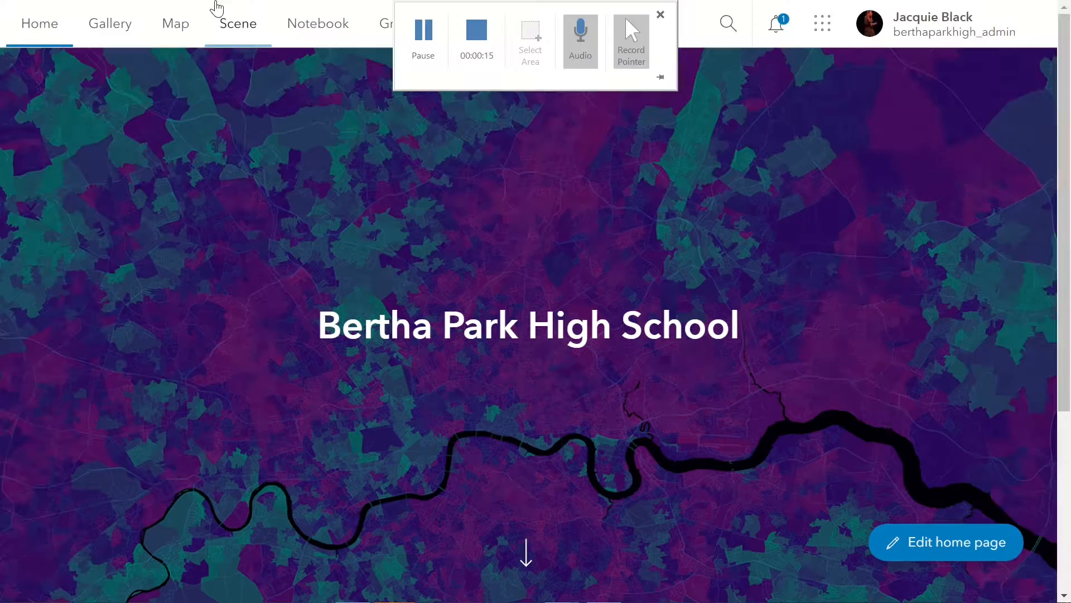
Create a new scene in Scene Viewer and collapse its layer list.
left_click(245, 27)
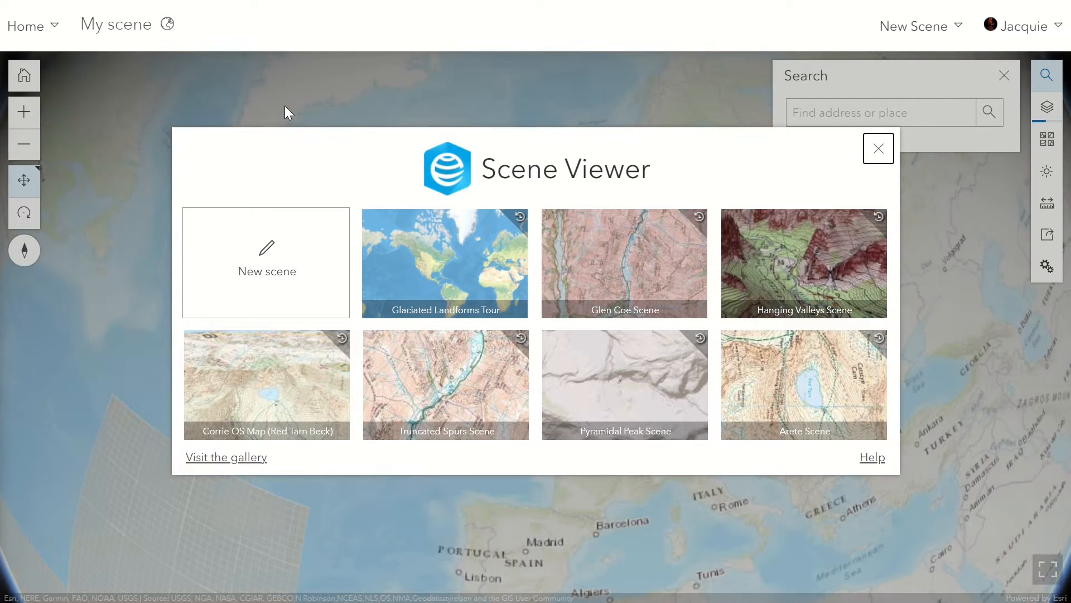
left_click(276, 261)
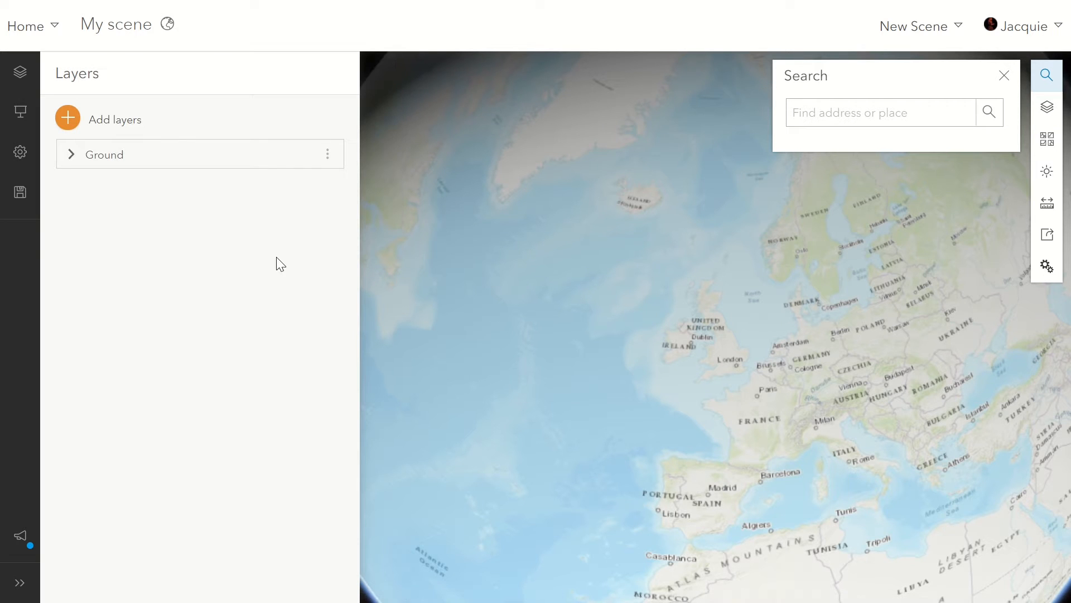
left_click(19, 75)
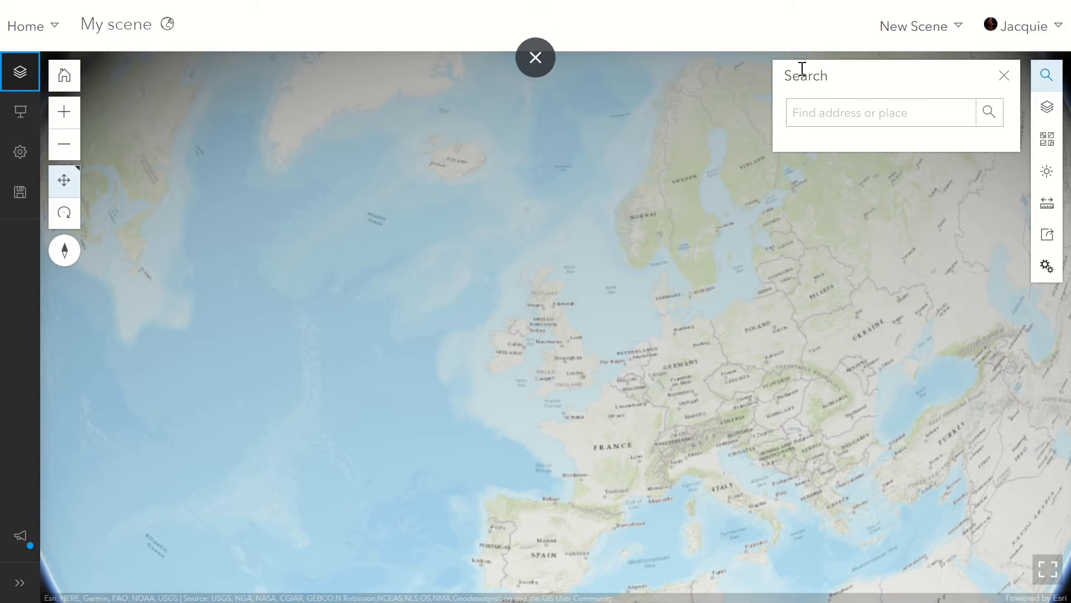
Find Ben Nevis, Inverness, Scotland in the scene and dismiss the search result pop-up.
left_click(828, 112)
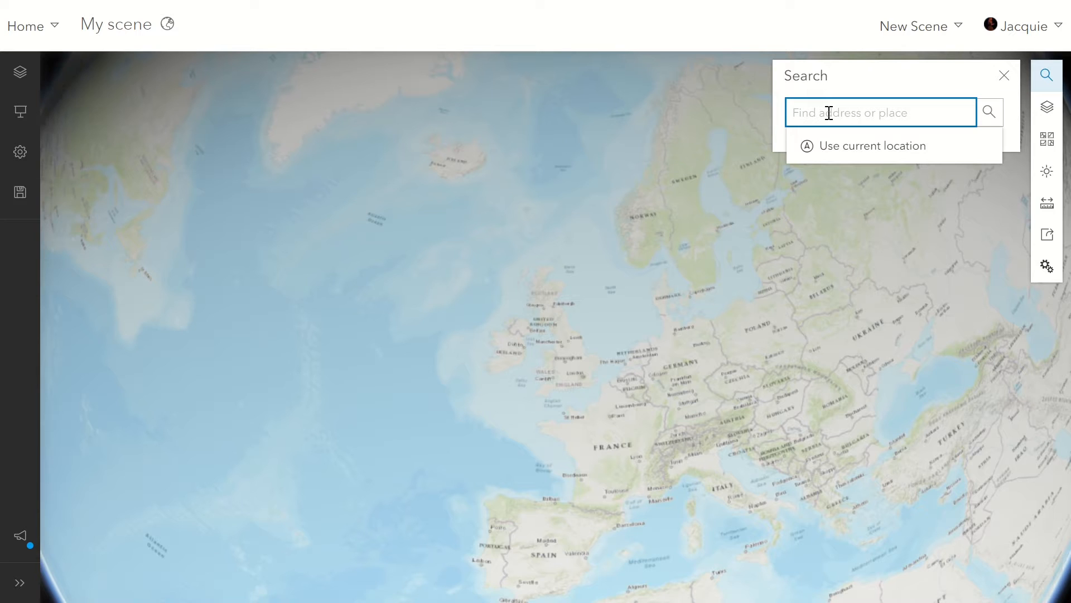
type("Ben Nevis inverness")
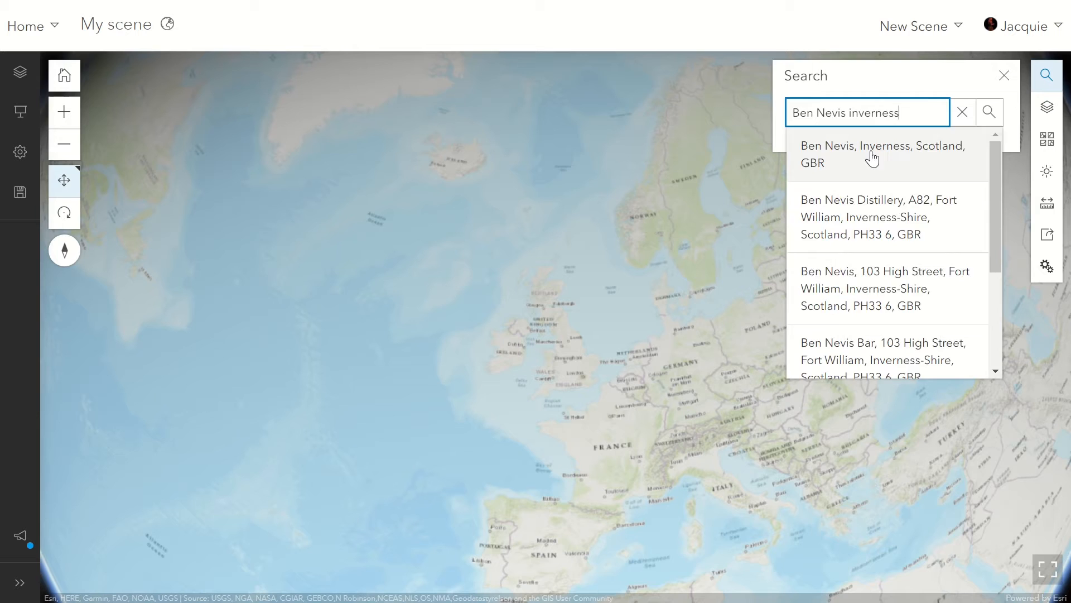
left_click(872, 155)
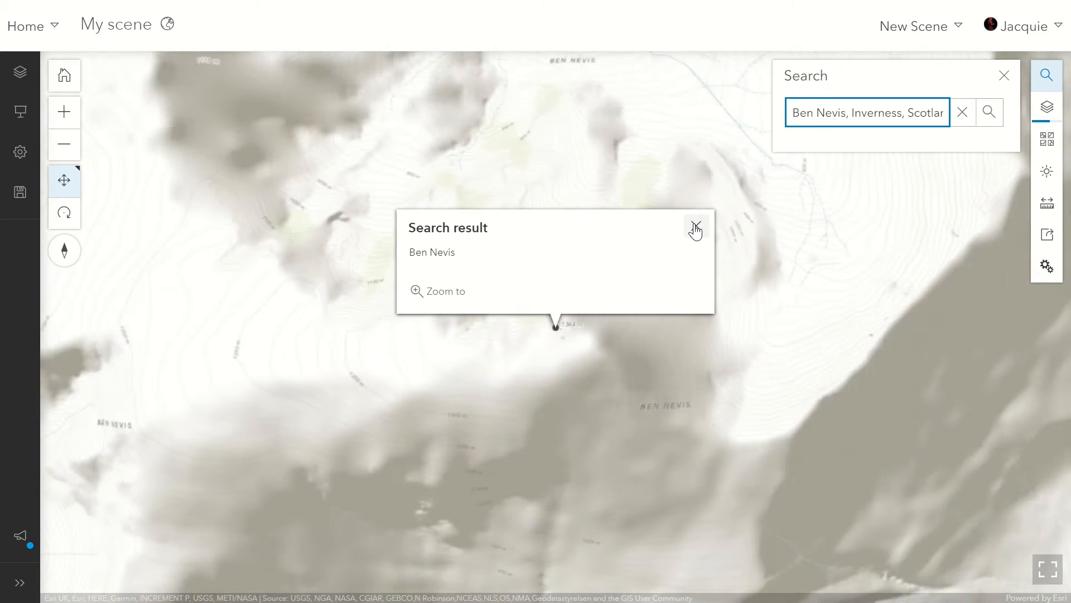
left_click(695, 225)
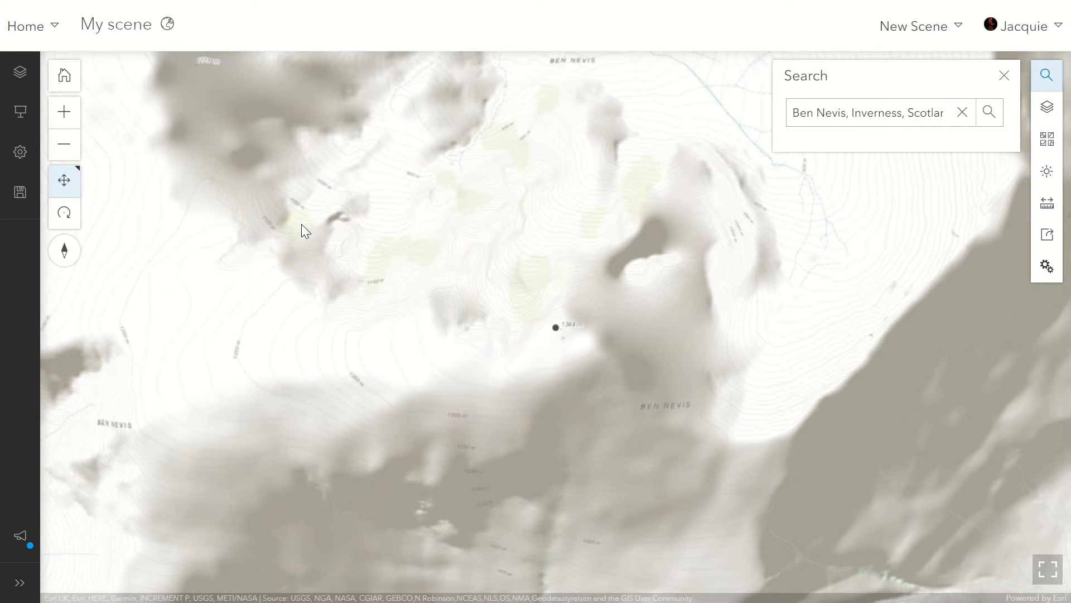
Tilt and rotate the scene to examine the Ben Nevis terrain in 3D from several directions.
left_click(62, 153)
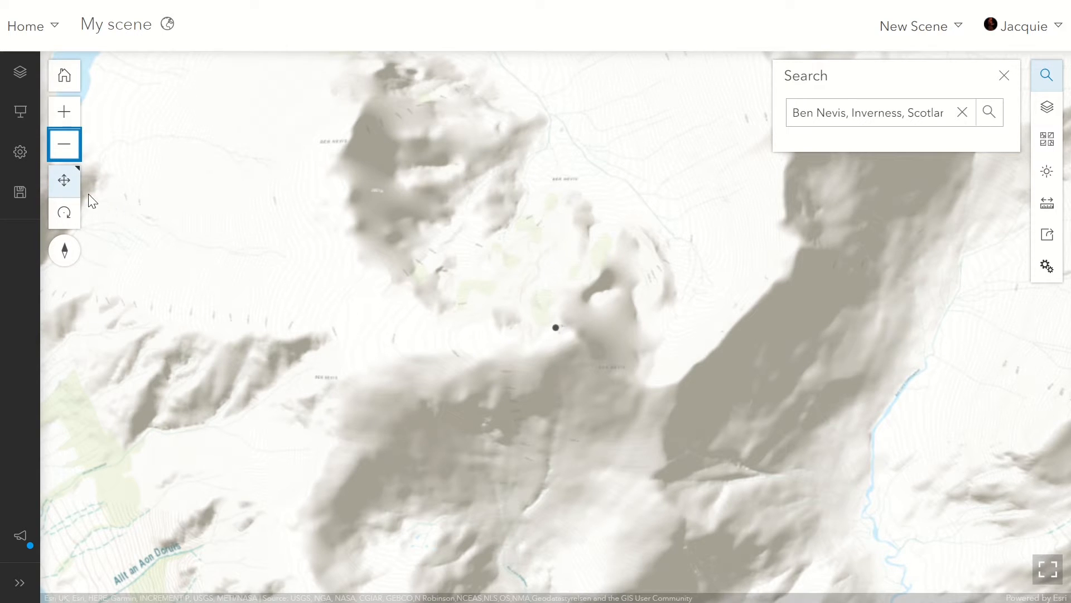
left_click(64, 219)
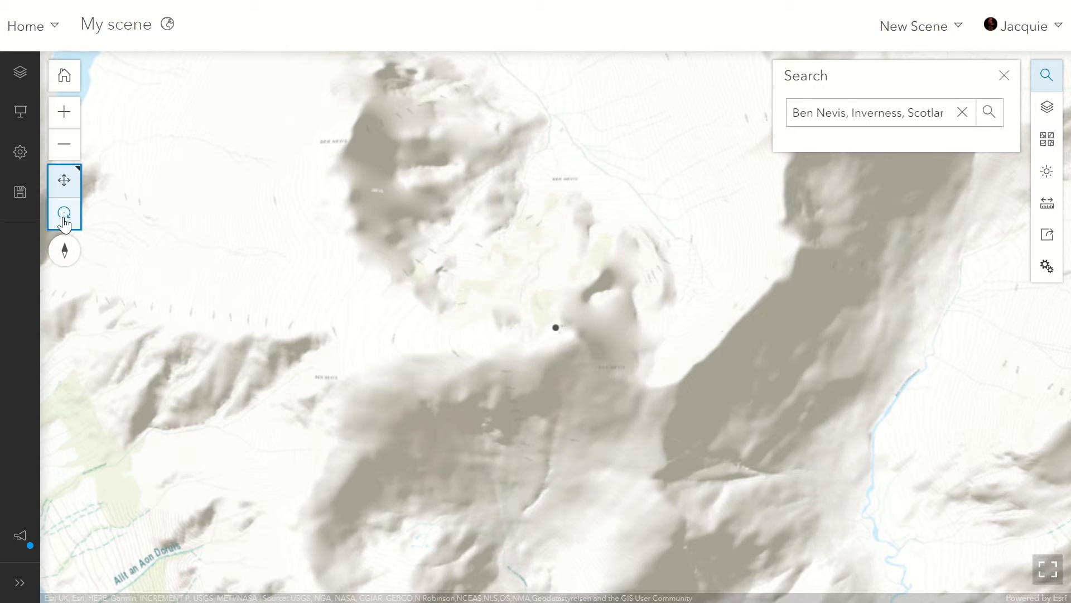
left_click_drag(520, 431, 506, 187)
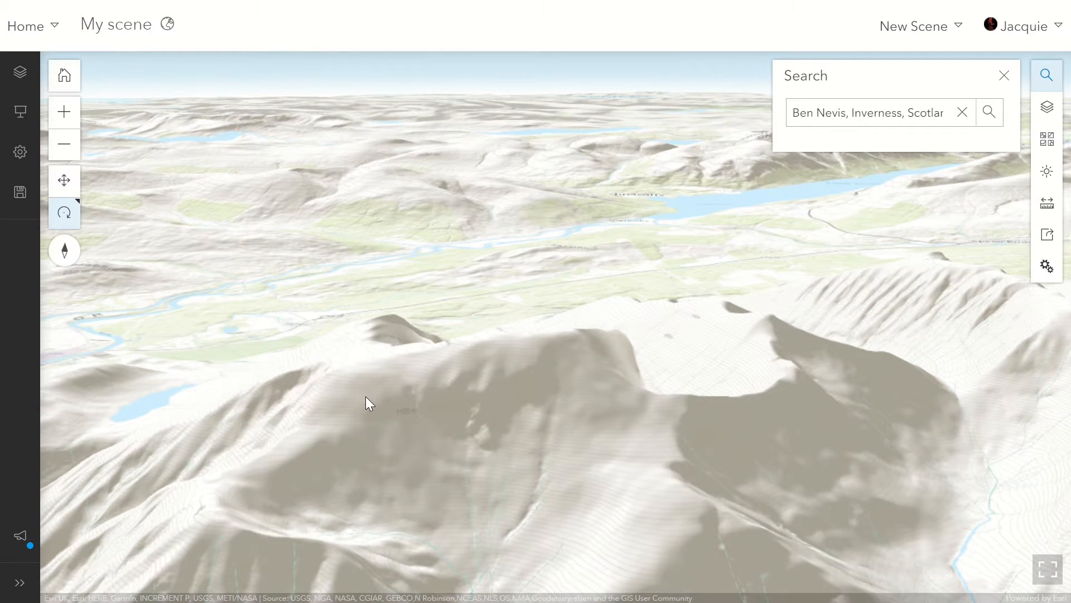
left_click_drag(366, 396, 536, 385)
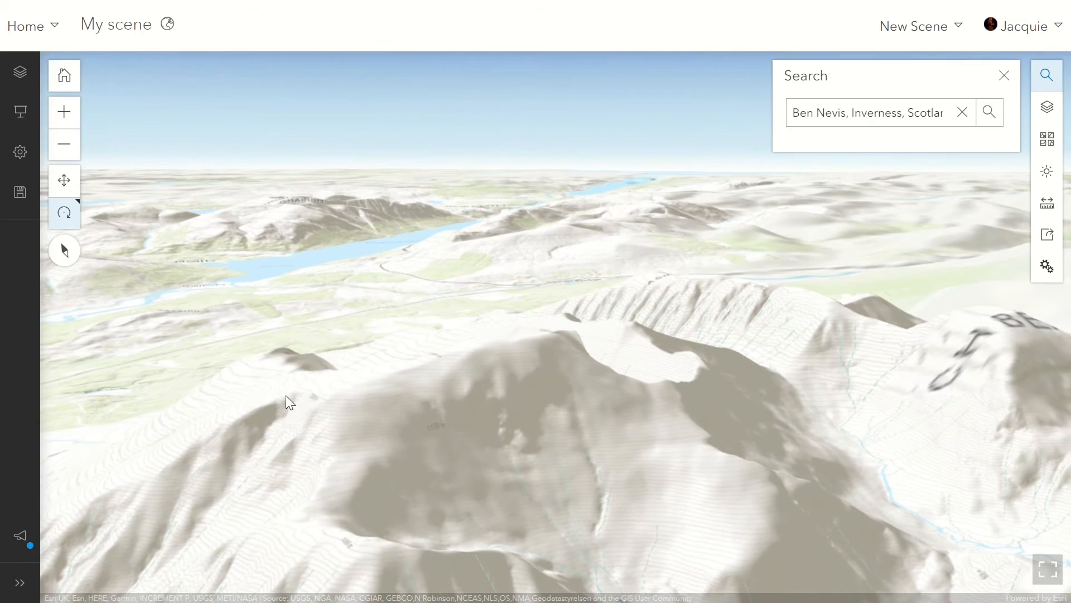
mouse_move(272, 402)
left_mouse_down()
mouse_move(421, 421)
mouse_move(505, 399)
mouse_move(250, 395)
mouse_move(265, 412)
left_mouse_up()
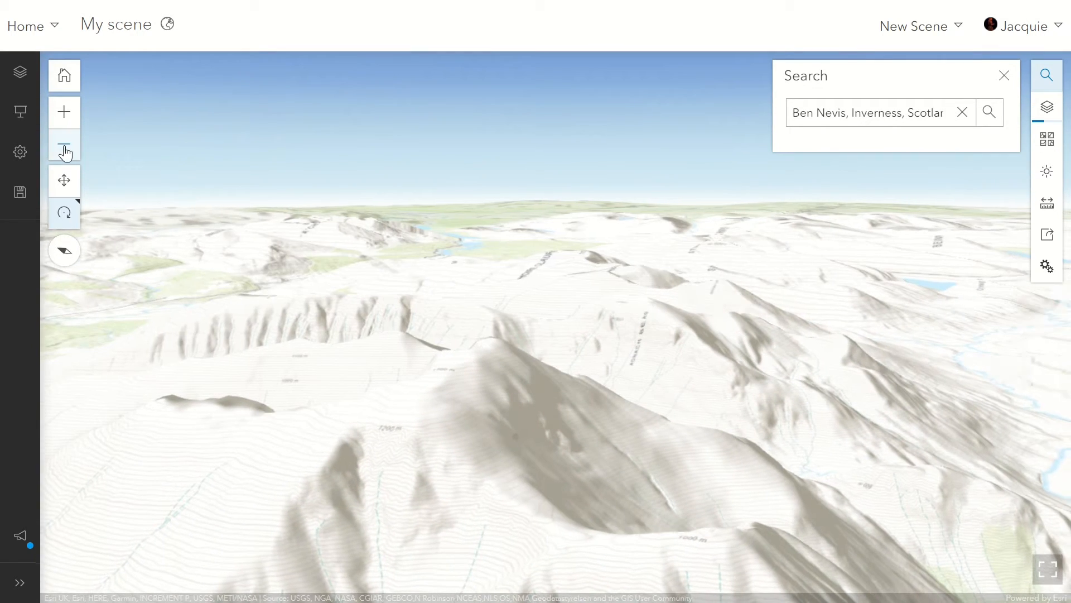
left_click(65, 146)
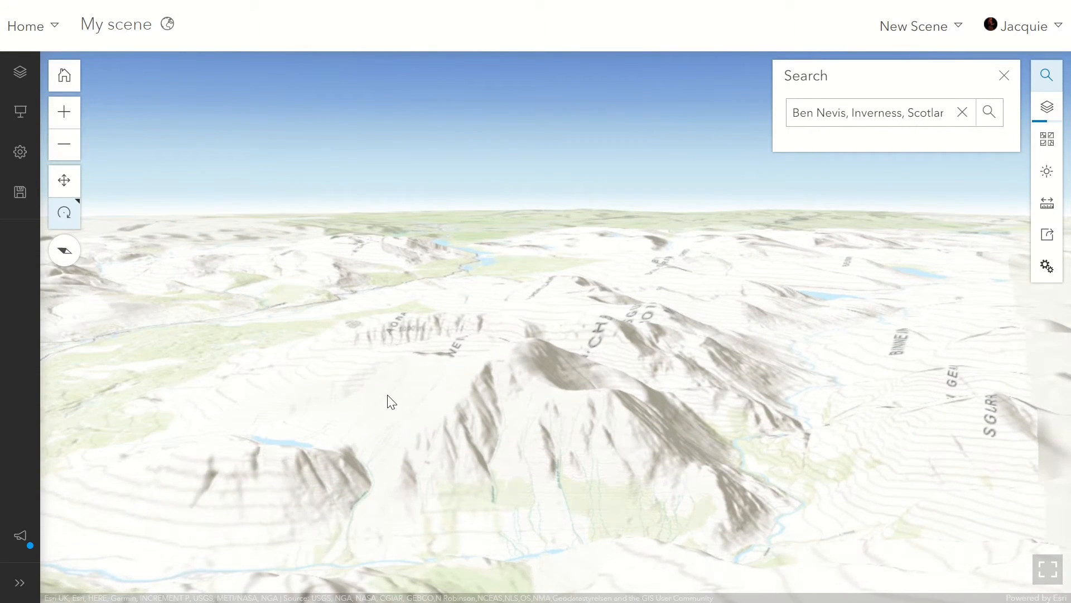
mouse_move(391, 402)
left_mouse_down()
mouse_move(569, 407)
mouse_move(477, 415)
mouse_move(495, 435)
mouse_move(596, 411)
left_mouse_up()
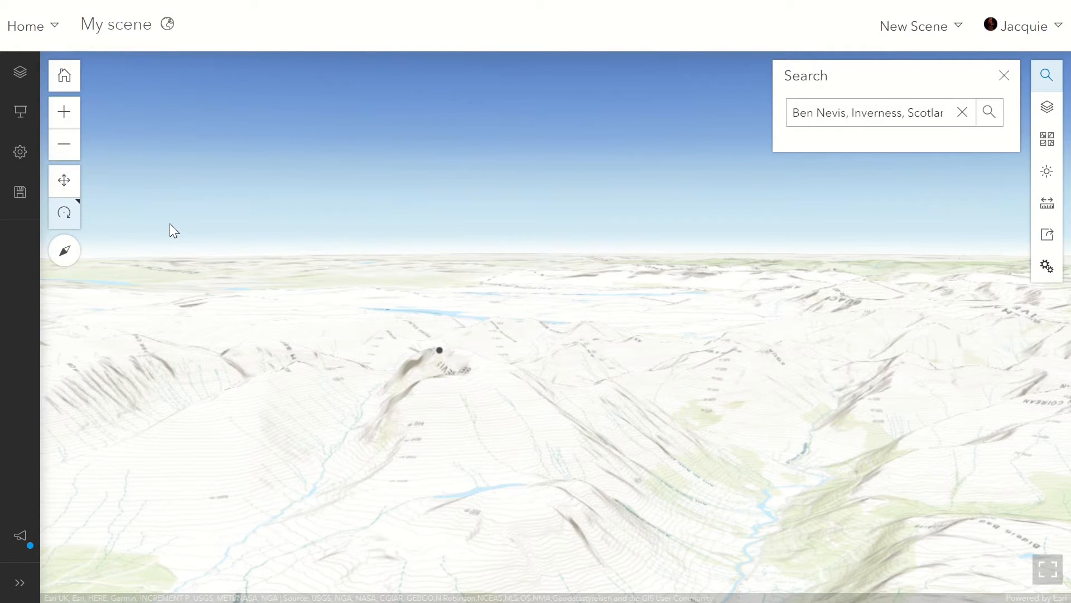
Search ArcGIS Online for "3d OS map" and add the Ordnance Survey maps for 3D viewing layer to the scene.
left_click(21, 75)
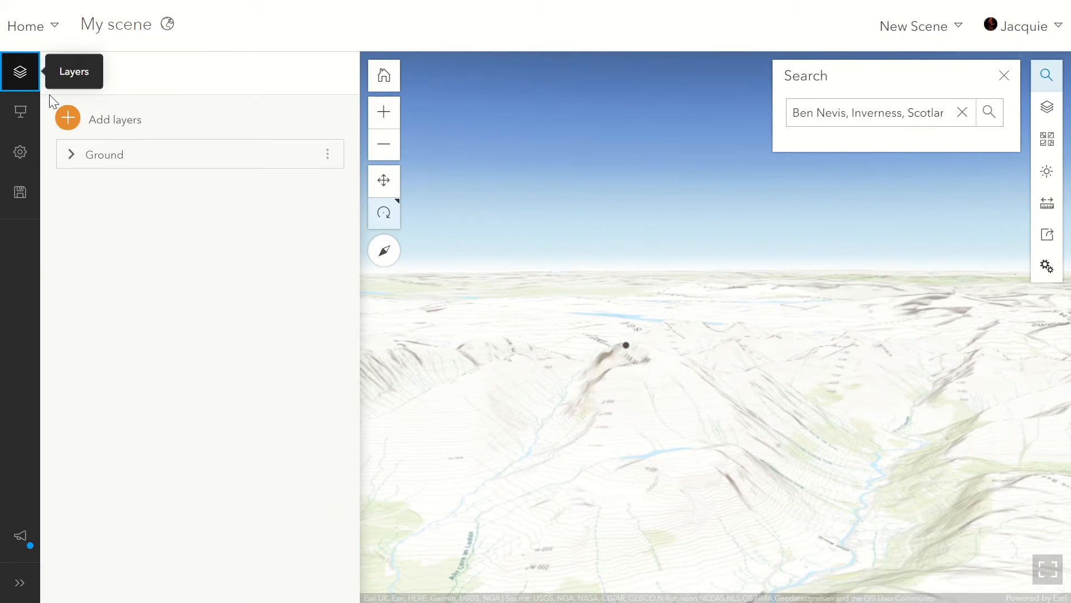
left_click(74, 119)
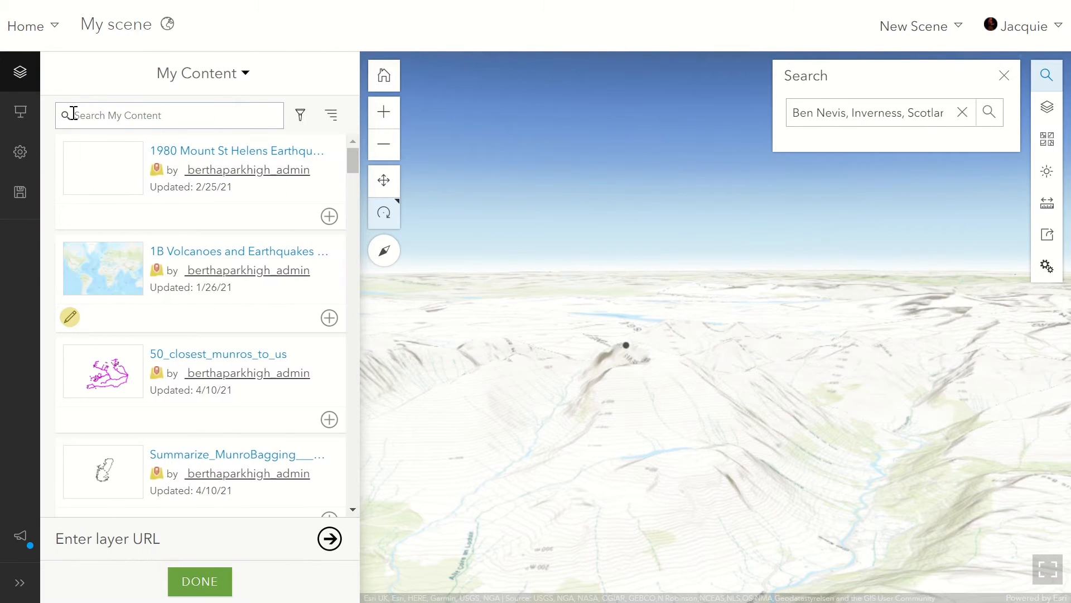
left_click(195, 75)
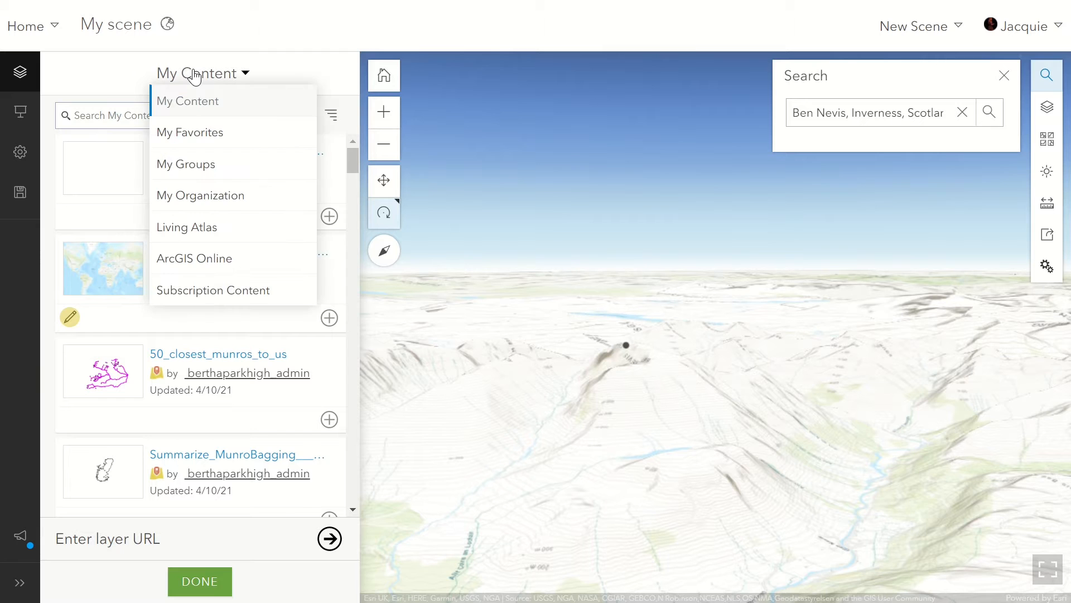
left_click(203, 271)
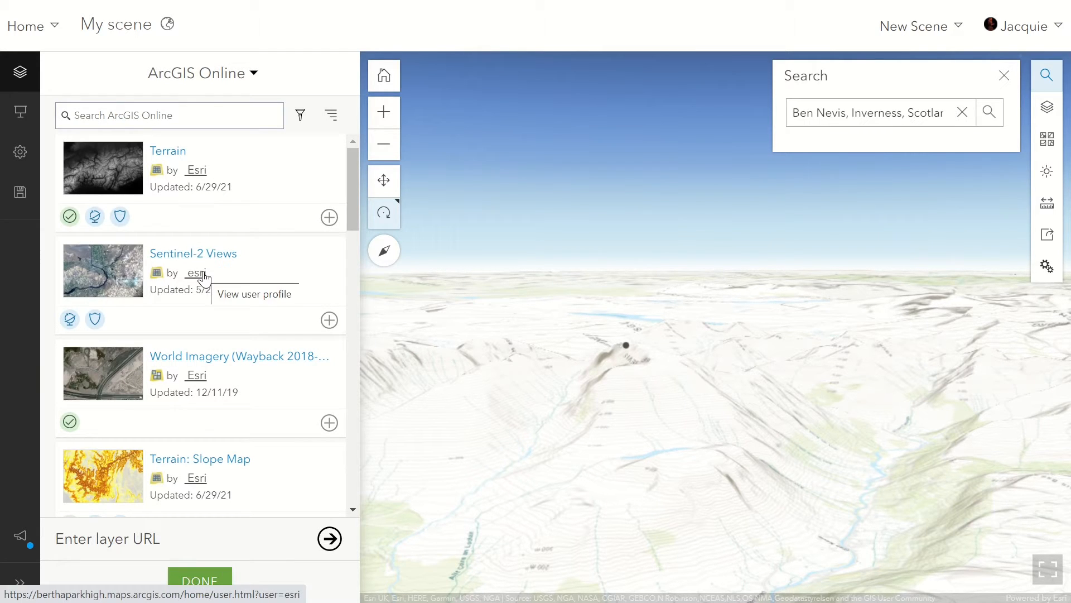
left_click(165, 115)
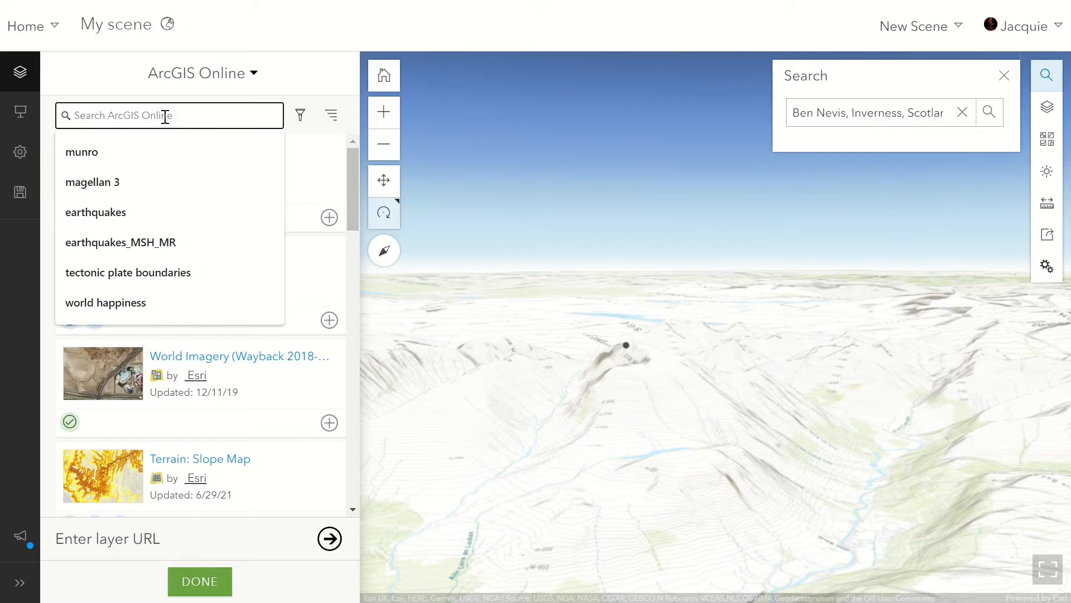
type("3d OS")
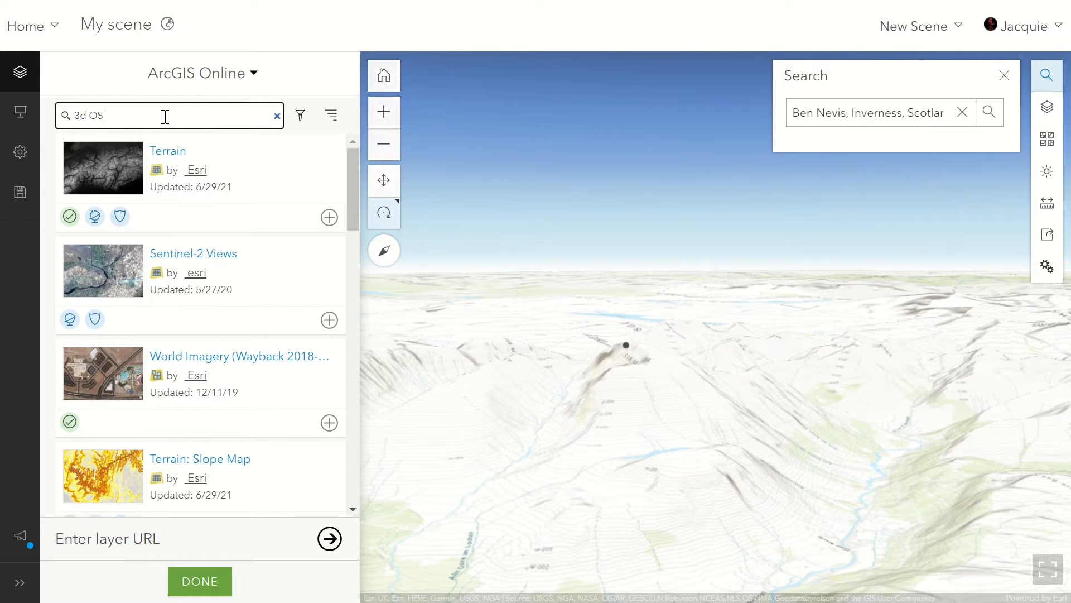
type(" map")
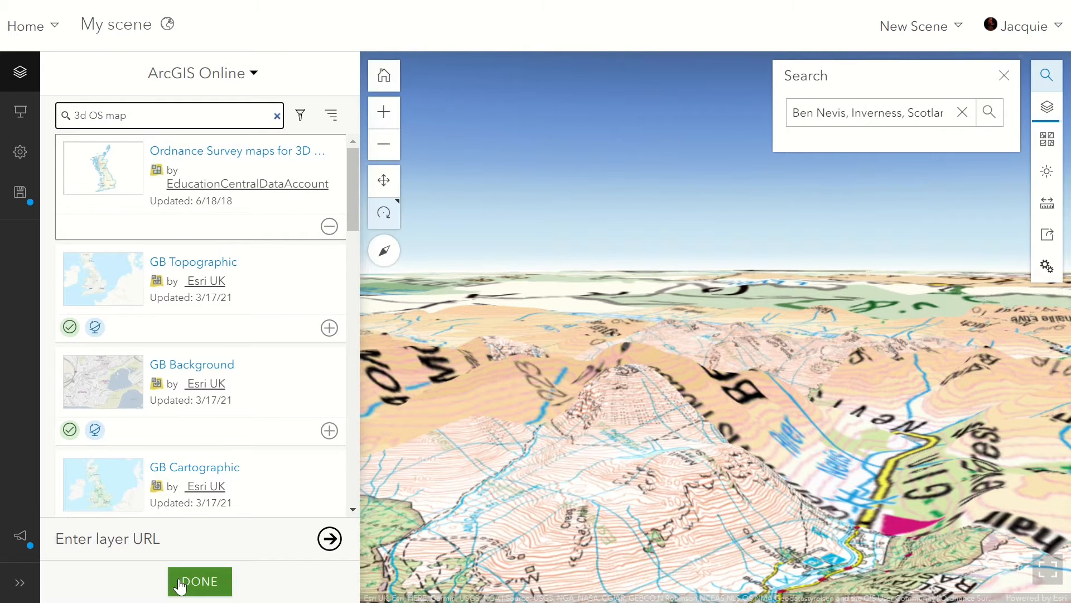
left_click(185, 581)
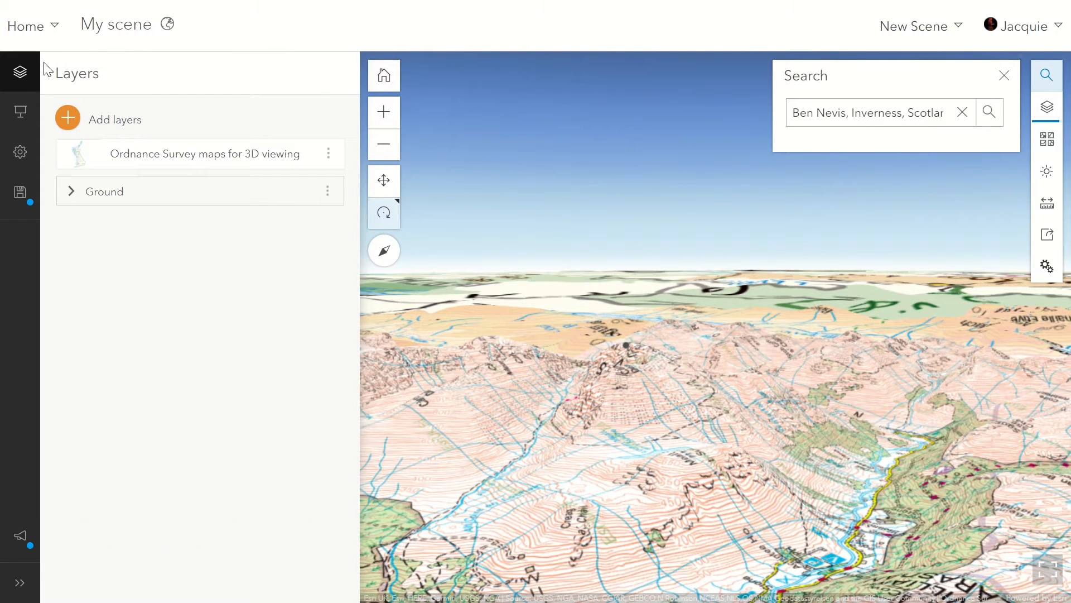
left_click(22, 74)
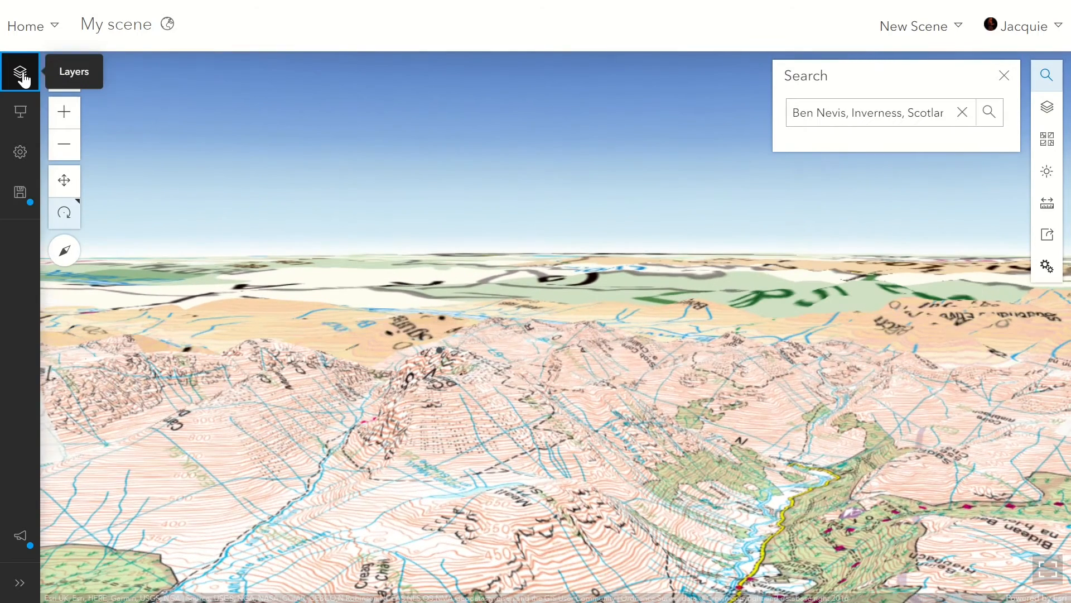
left_click(1002, 78)
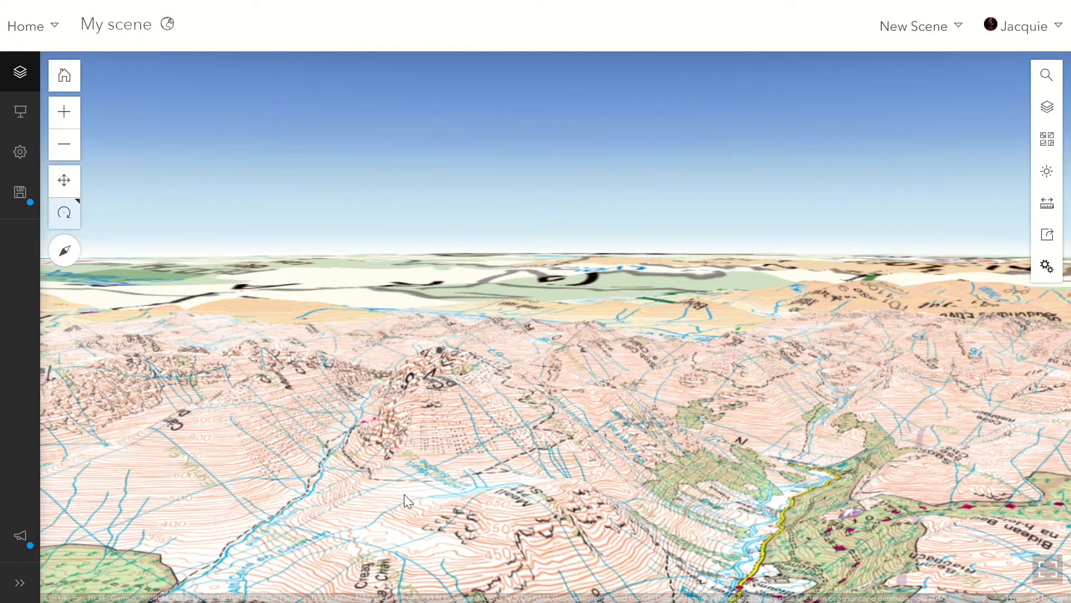
Hide the Ordnance Survey layer and change the basemap to Imagery with Labels.
left_click(1047, 108)
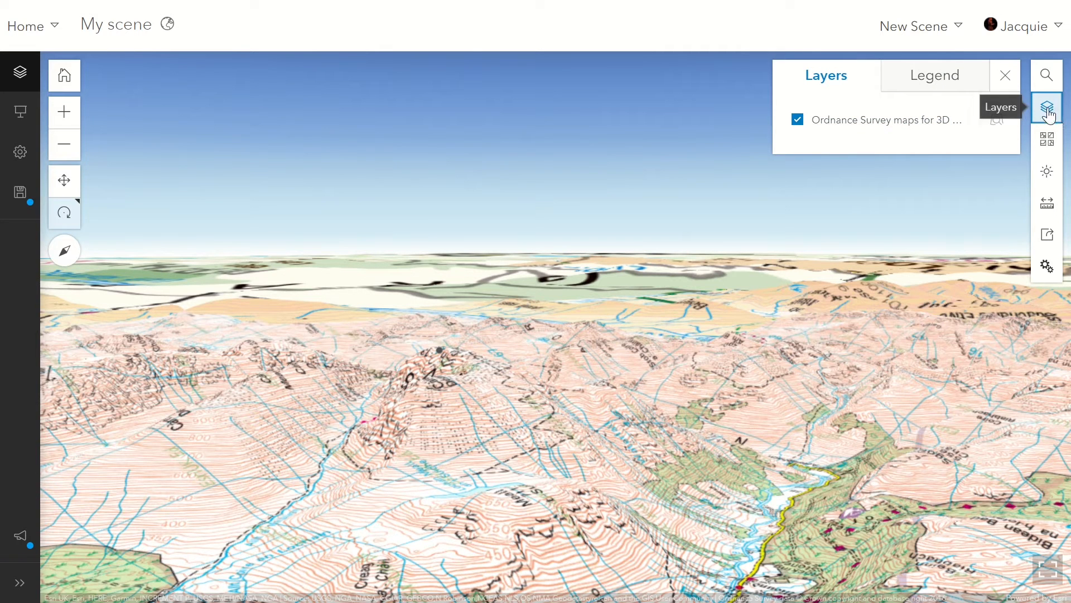
left_click(799, 121)
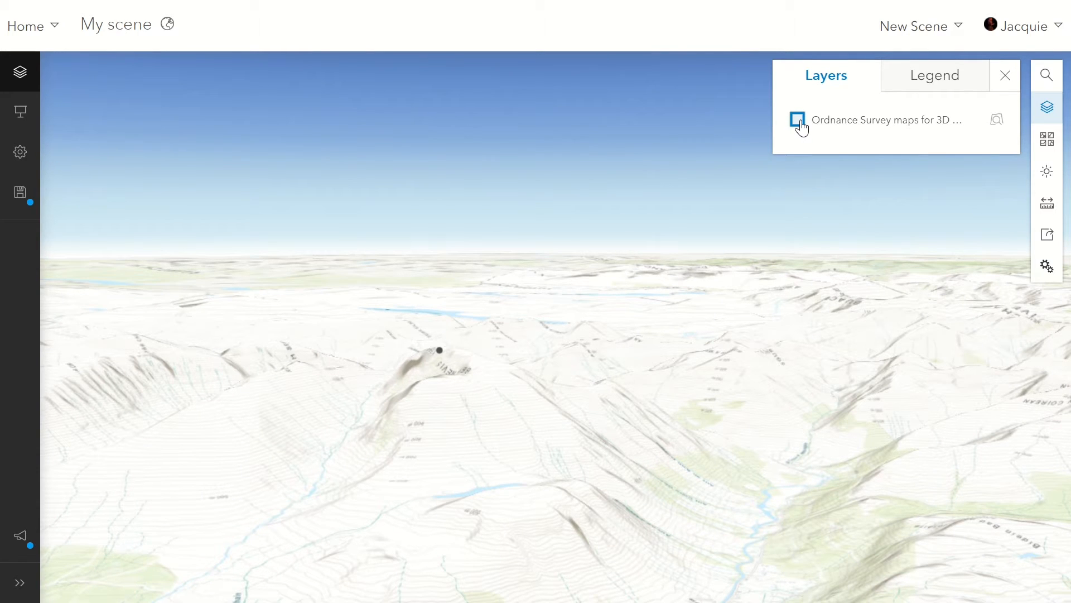
left_click(1049, 140)
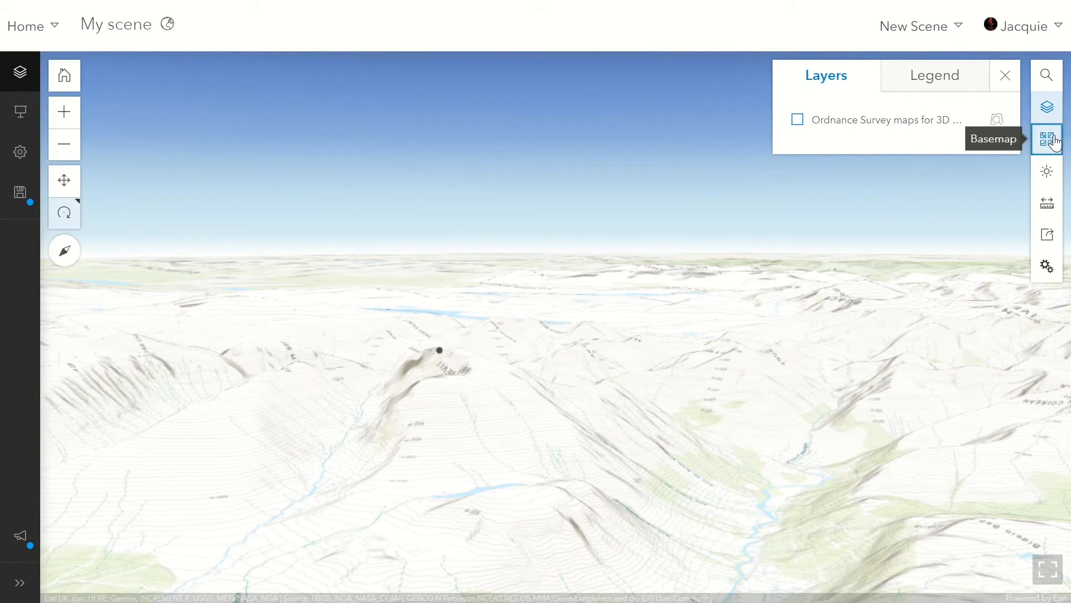
scroll(895, 254, "down", 6)
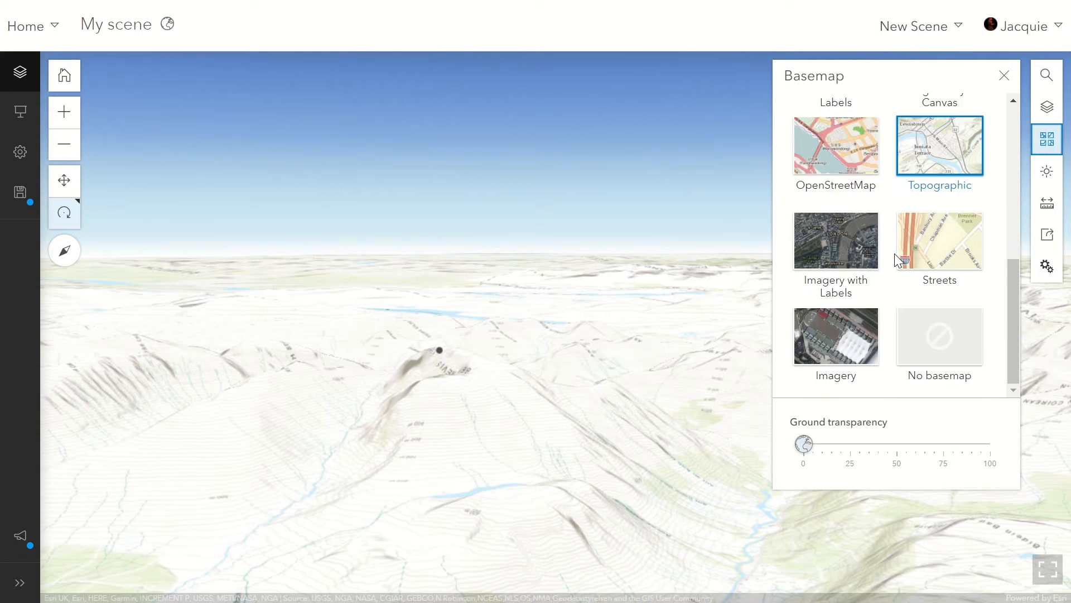
left_click(848, 256)
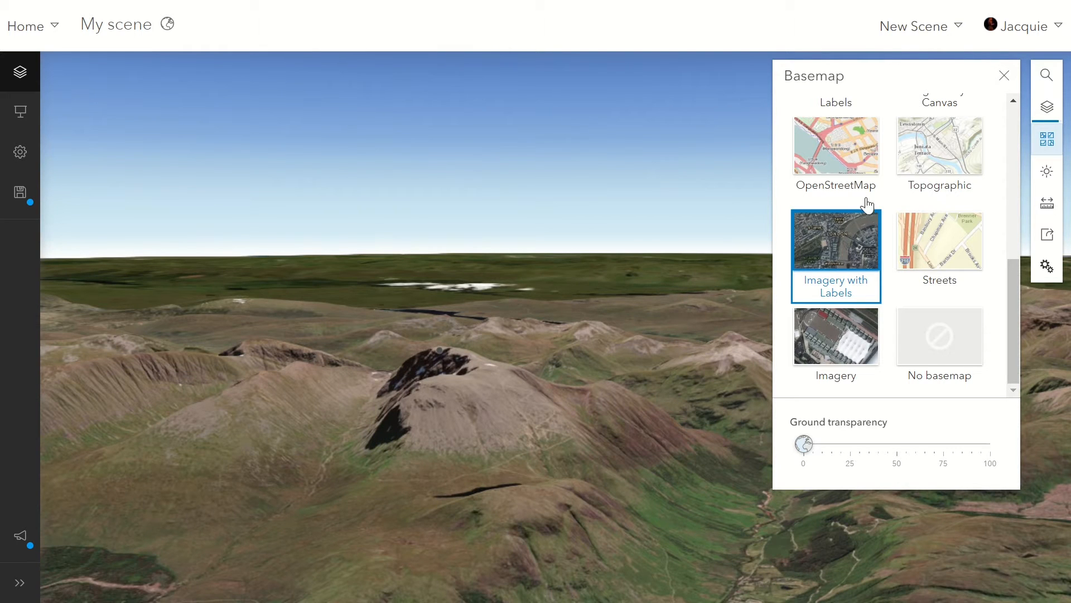
left_click(1003, 76)
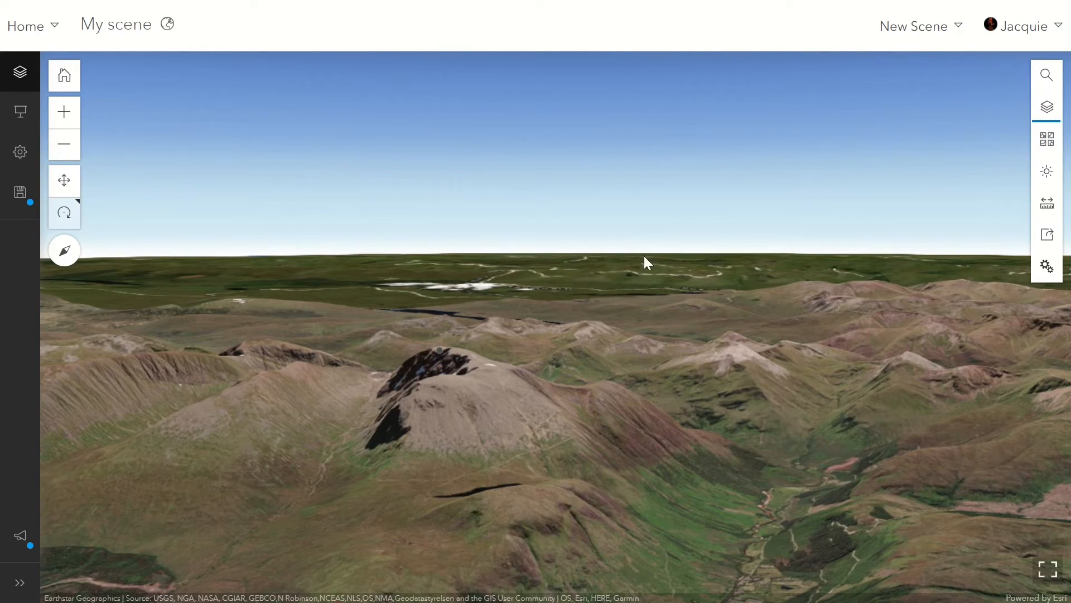
Turn the Ordnance Survey maps layer back on.
left_click(1047, 107)
left_click(798, 120)
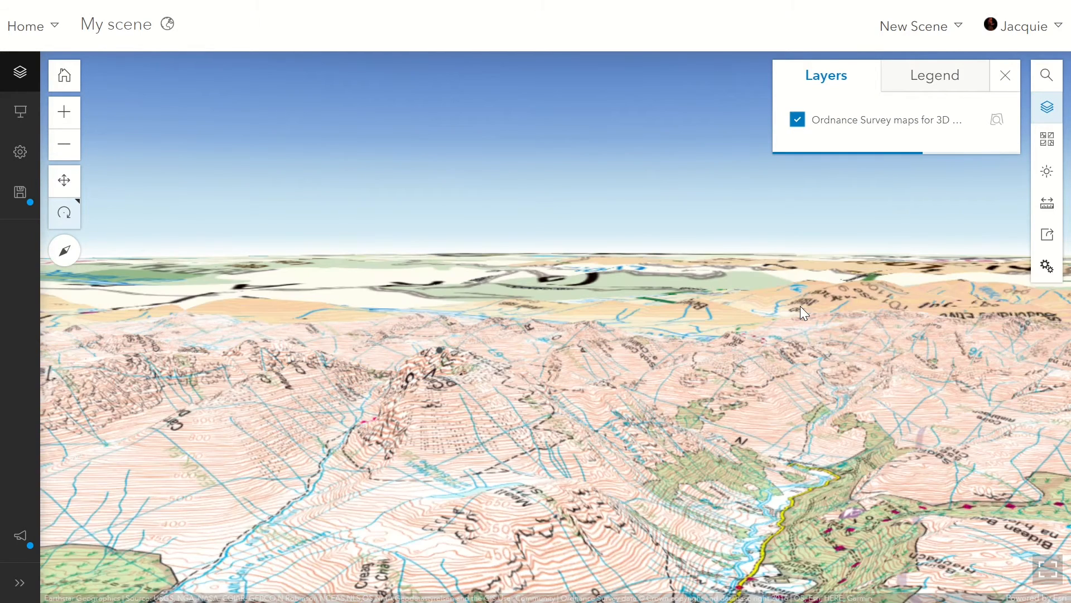
left_click(1004, 78)
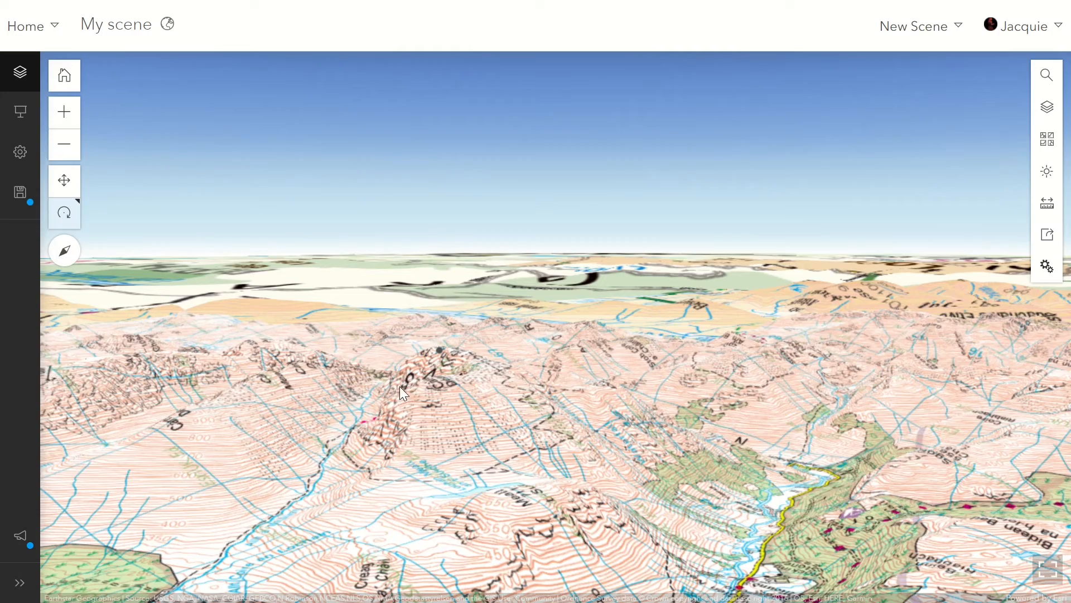
Examine the Ordnance Survey map draped over Ben Nevis more closely by rotating, zooming and panning the scene.
left_click_drag(399, 386, 502, 392)
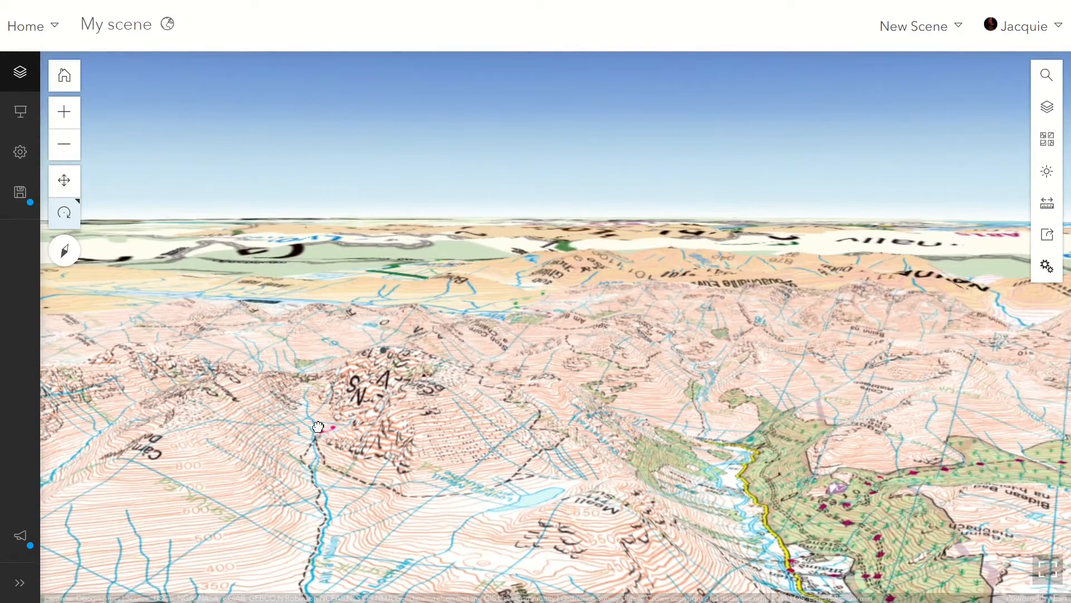
scroll(318, 427, "up", 1)
scroll(319, 426, "up", 5)
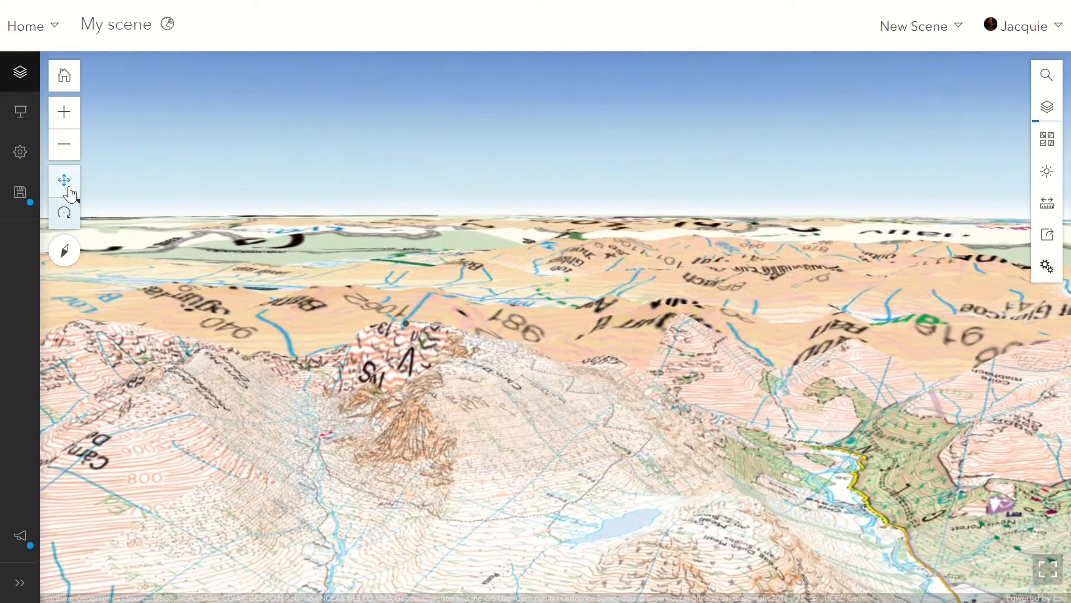
left_click(64, 179)
left_click_drag(450, 387, 628, 368)
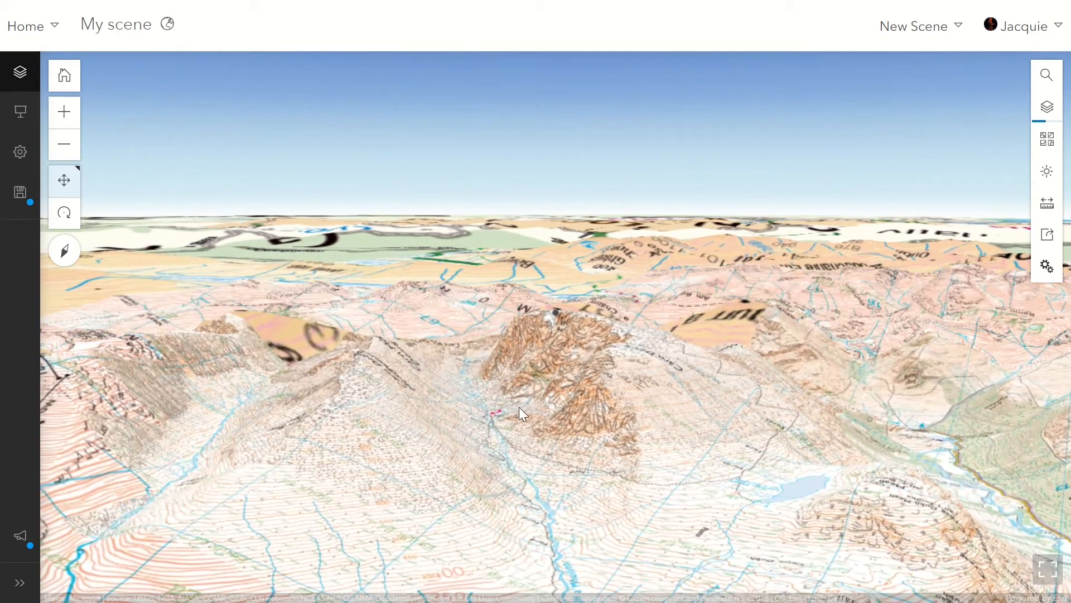
Open the scene's slide manager and hide the Ordnance Survey maps layer so the Ben Nevis imagery is displayed.
left_click_drag(519, 407, 550, 405)
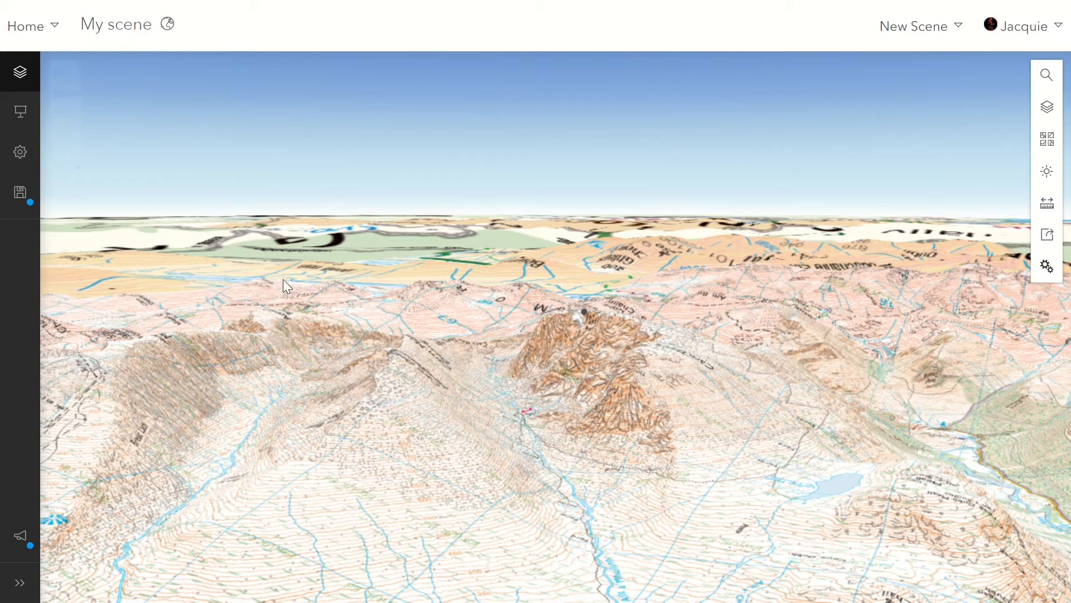
mouse_move(144, 197)
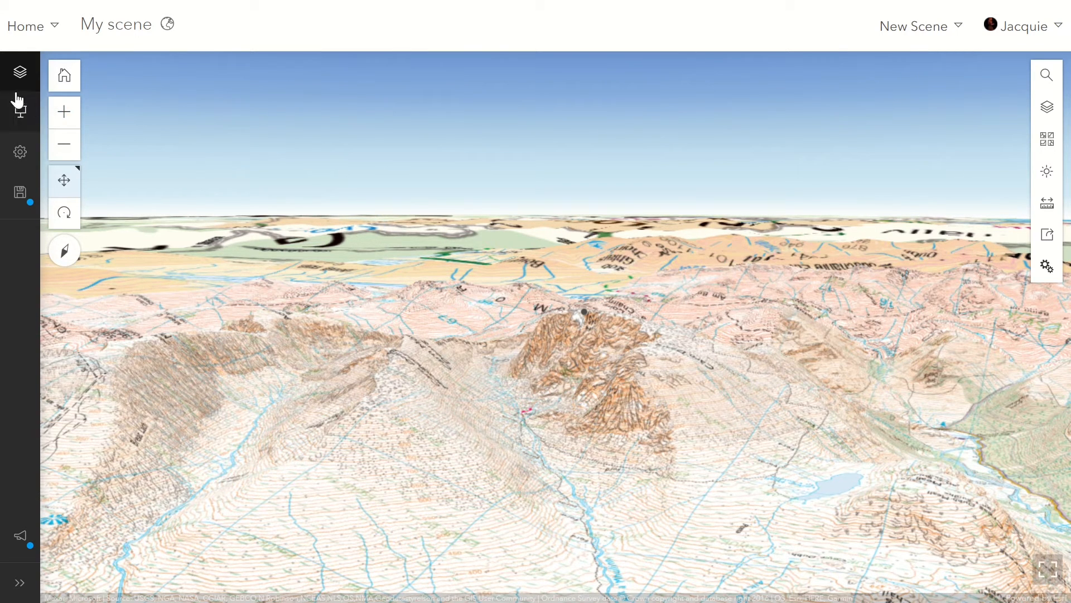
left_click(19, 119)
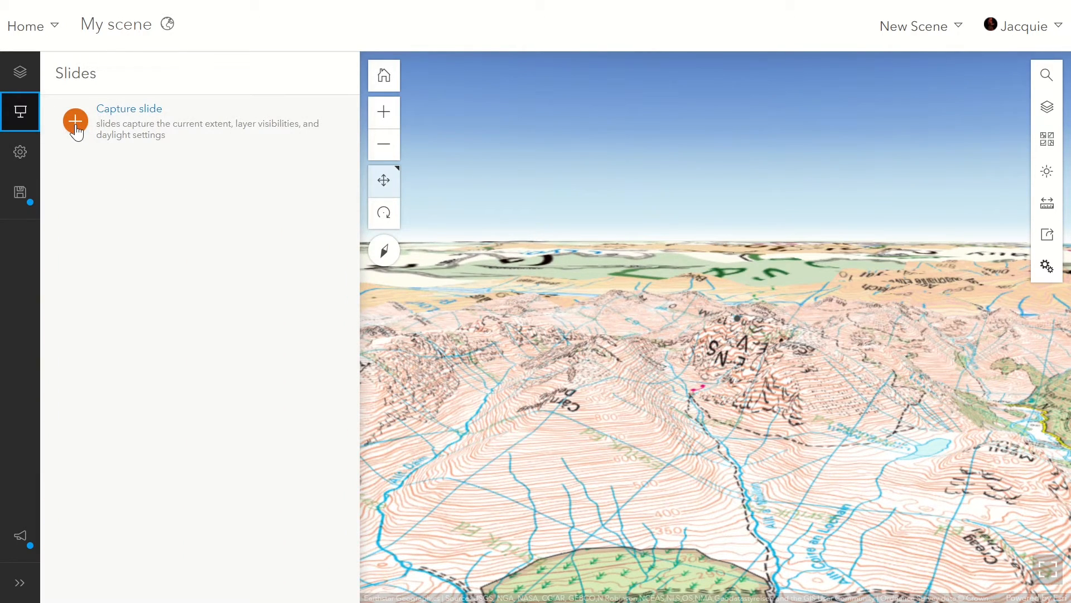
left_click(76, 122)
left_click(384, 213)
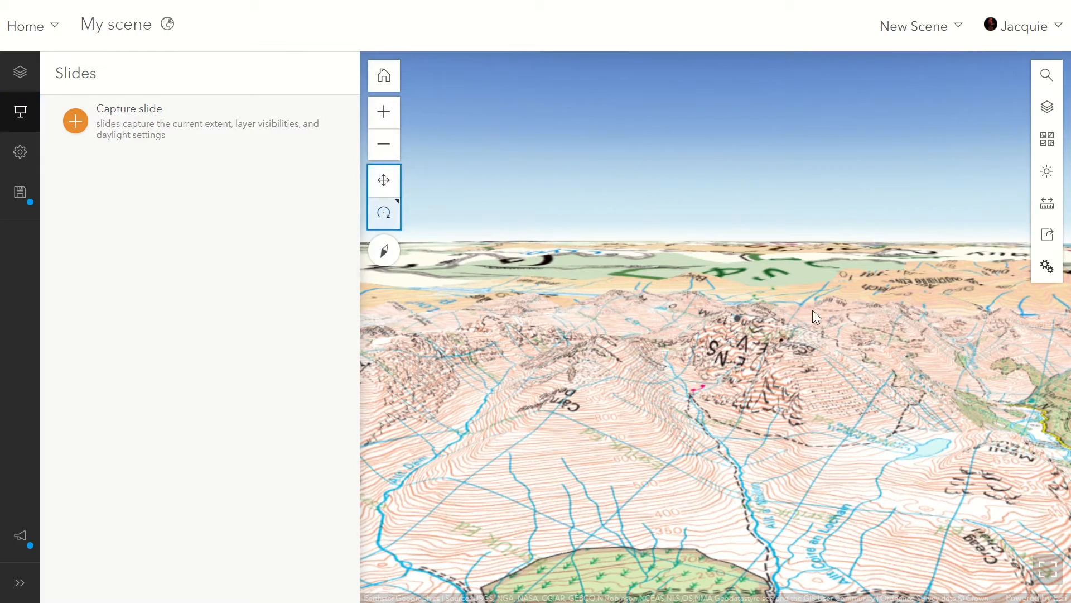
left_click_drag(812, 318, 981, 289)
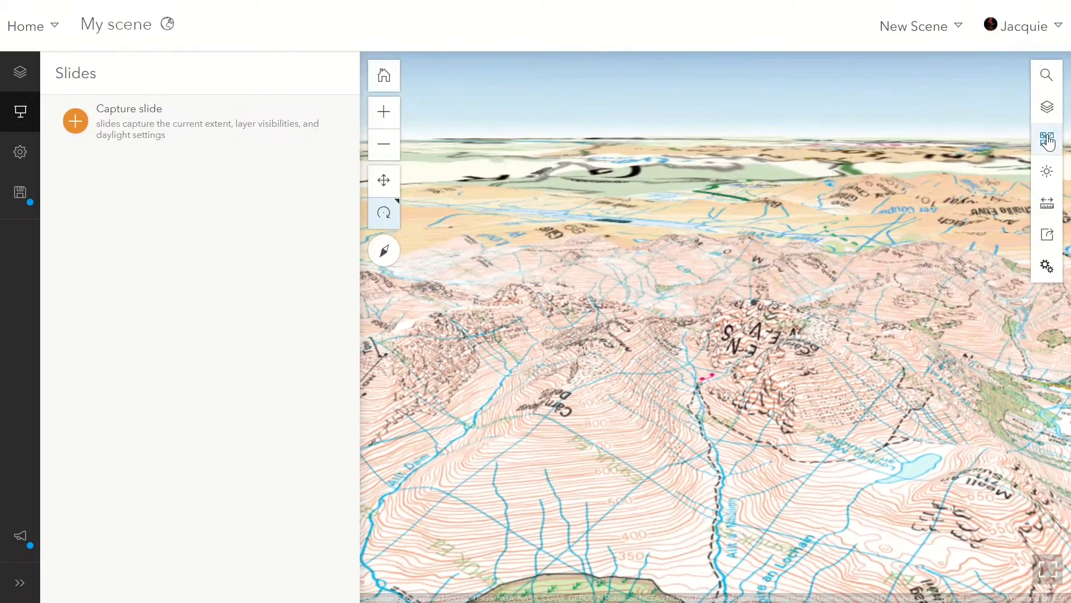
left_click(1051, 111)
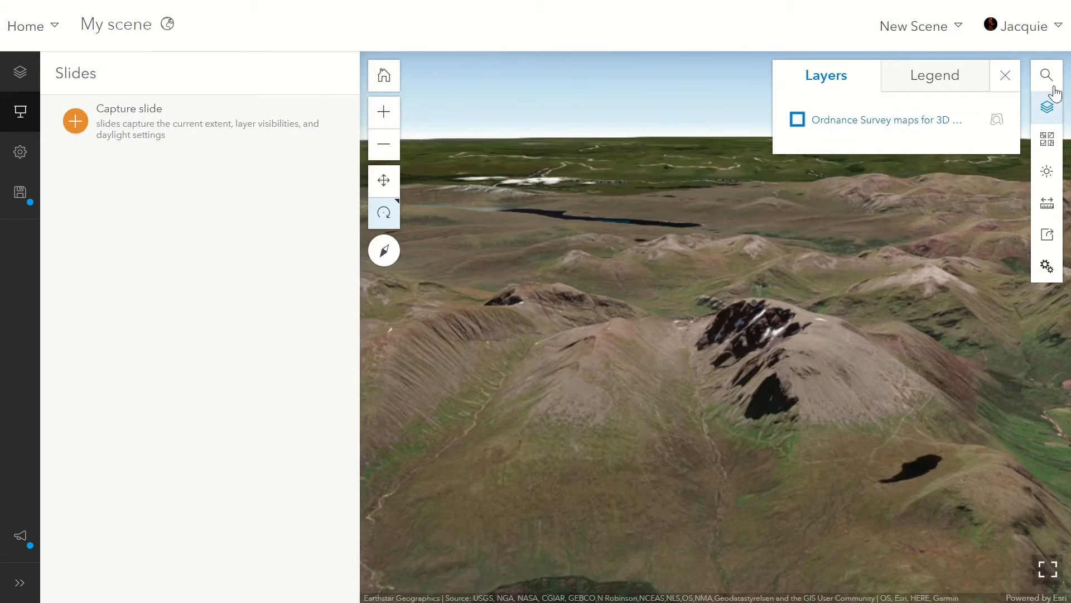
left_click(797, 119)
left_click(1051, 109)
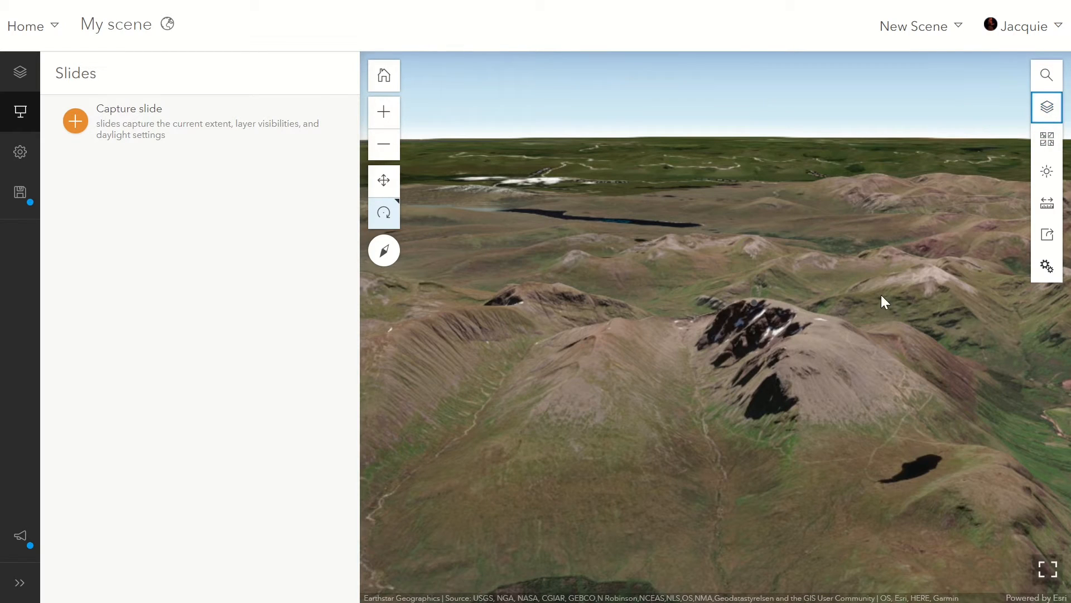
Capture an angled imagery view of Ben Nevis as a slide named "Ben Nevis Satelite".
left_click_drag(885, 402, 810, 411)
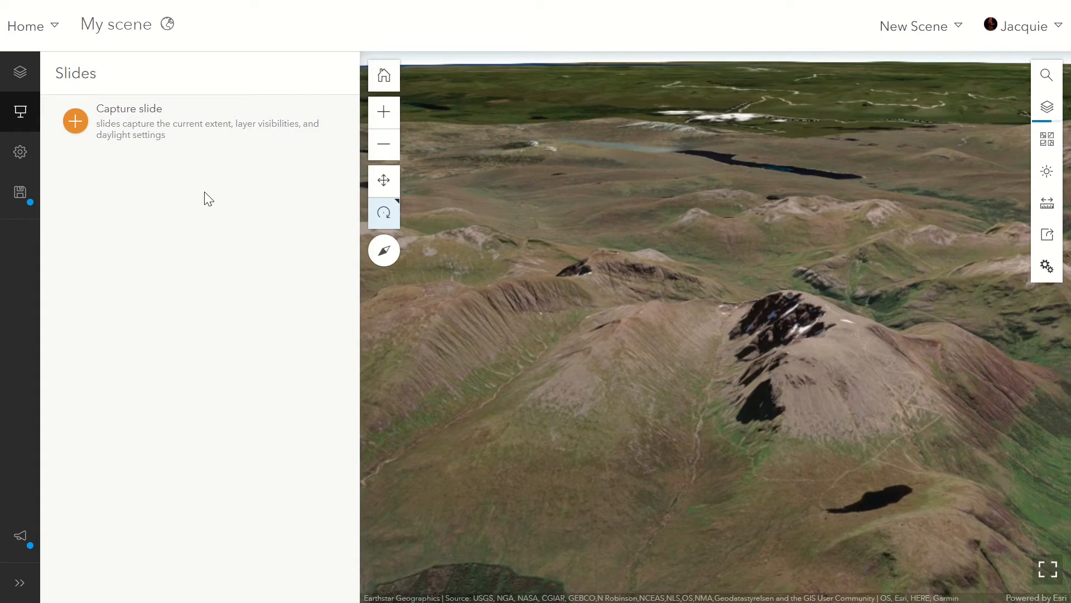
left_click(74, 121)
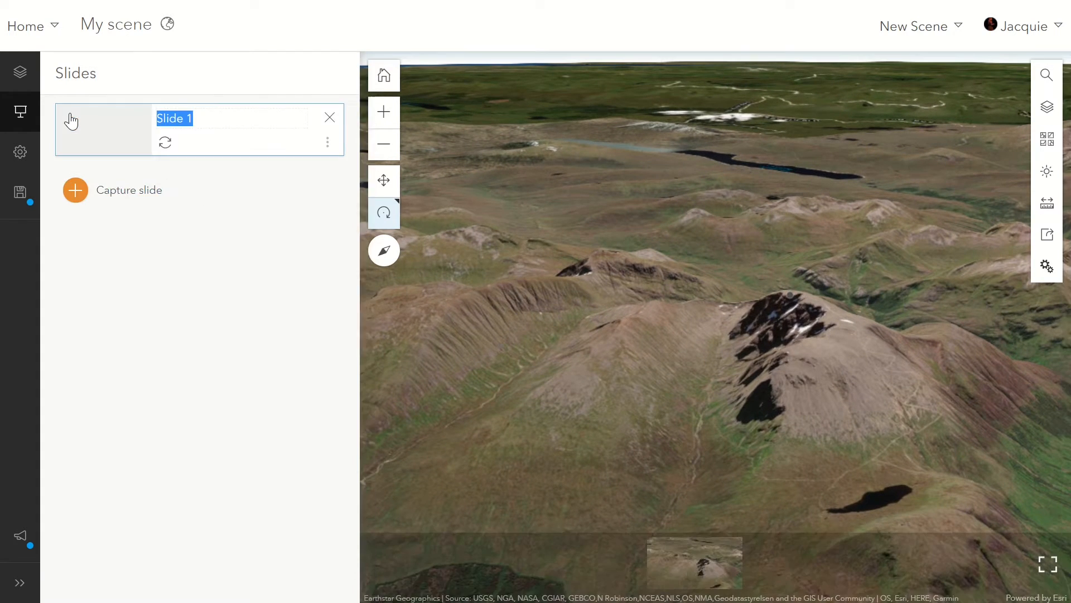
type("Ben Nevis Sate")
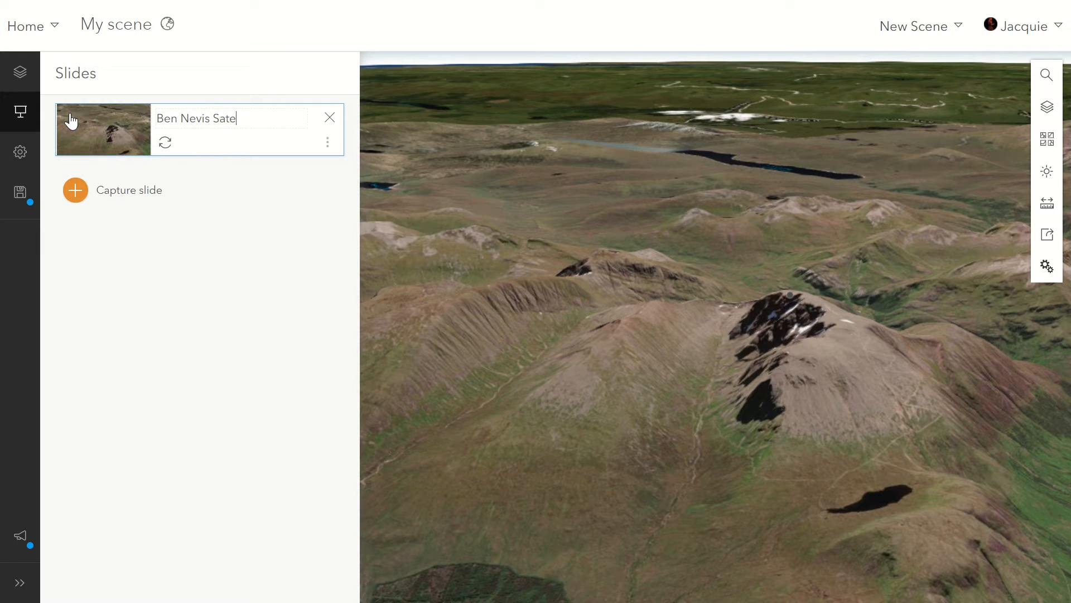
type("lite")
key("Return")
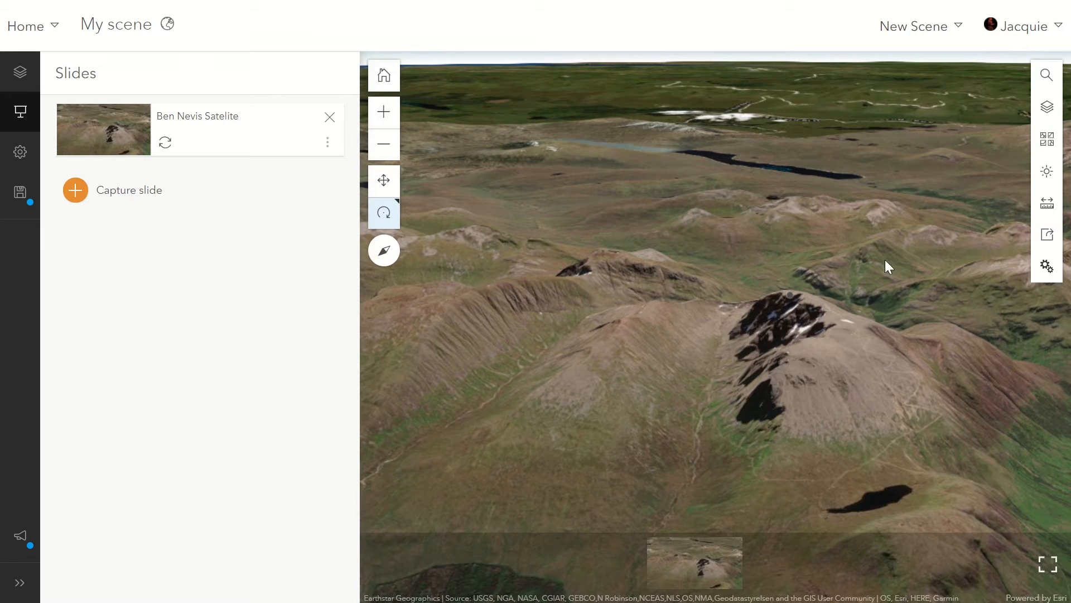
Turn the Ordnance Survey maps layer back on and close the layer list.
left_click(1046, 107)
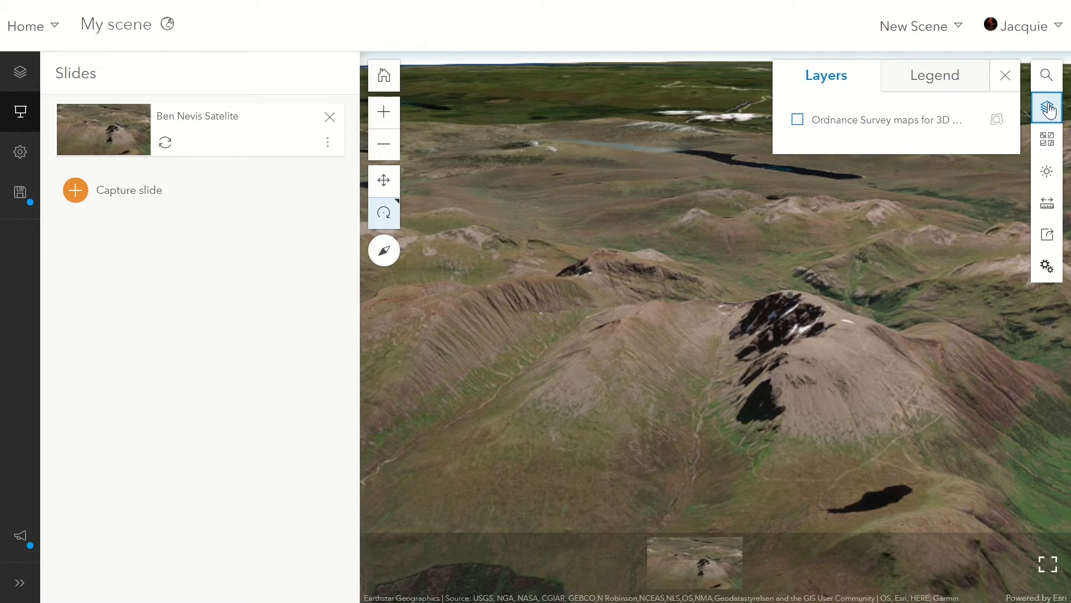
left_click(797, 121)
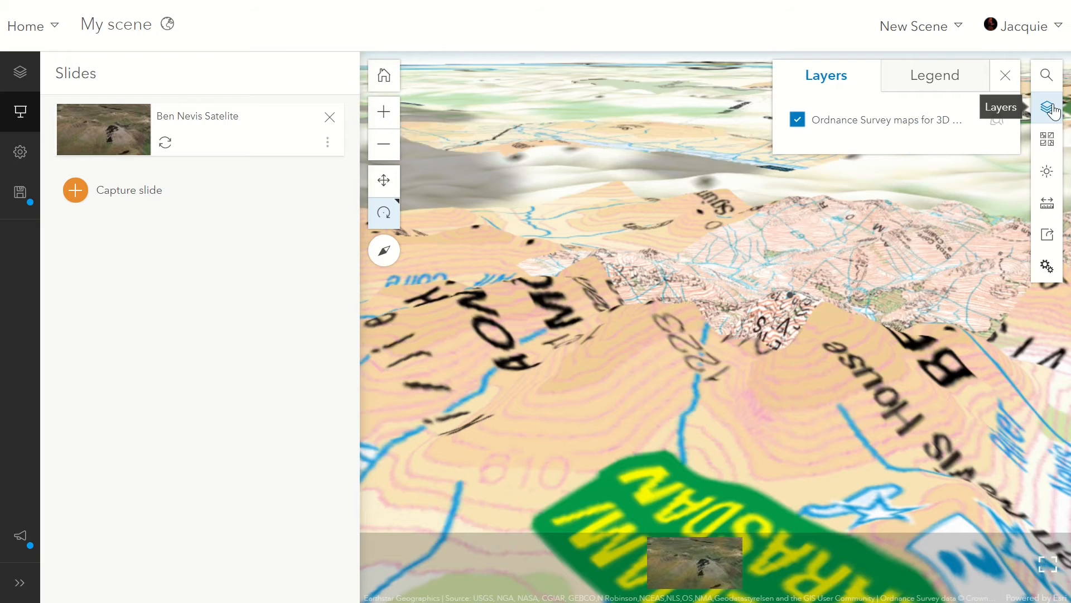
left_click(1053, 110)
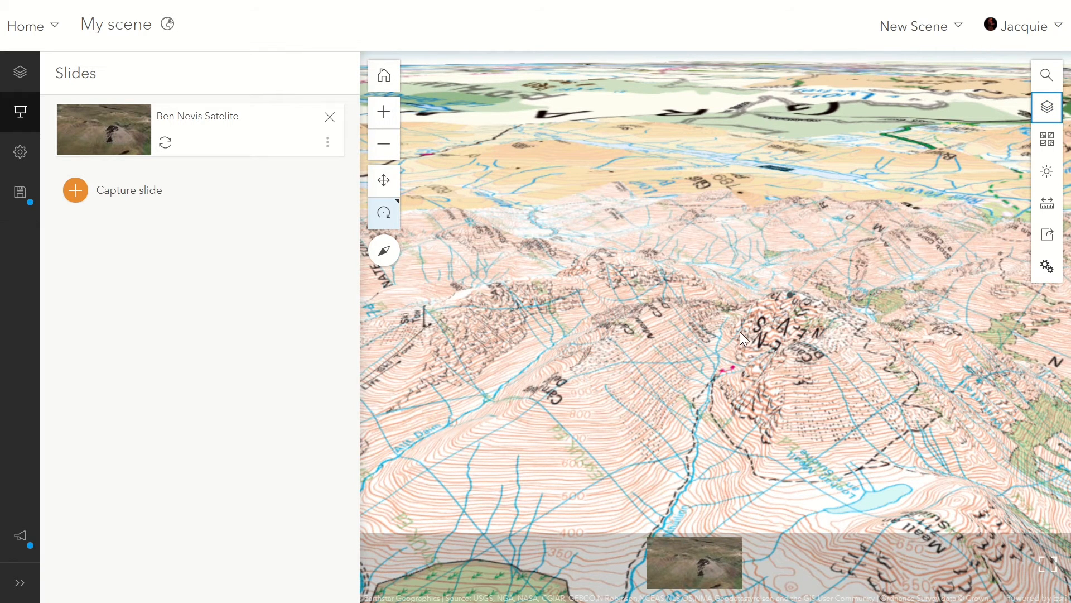
Capture a steep, near-overhead view of the Ordnance Survey map as a slide named "Ben Nevis OS Map".
left_click_drag(740, 331, 784, 500)
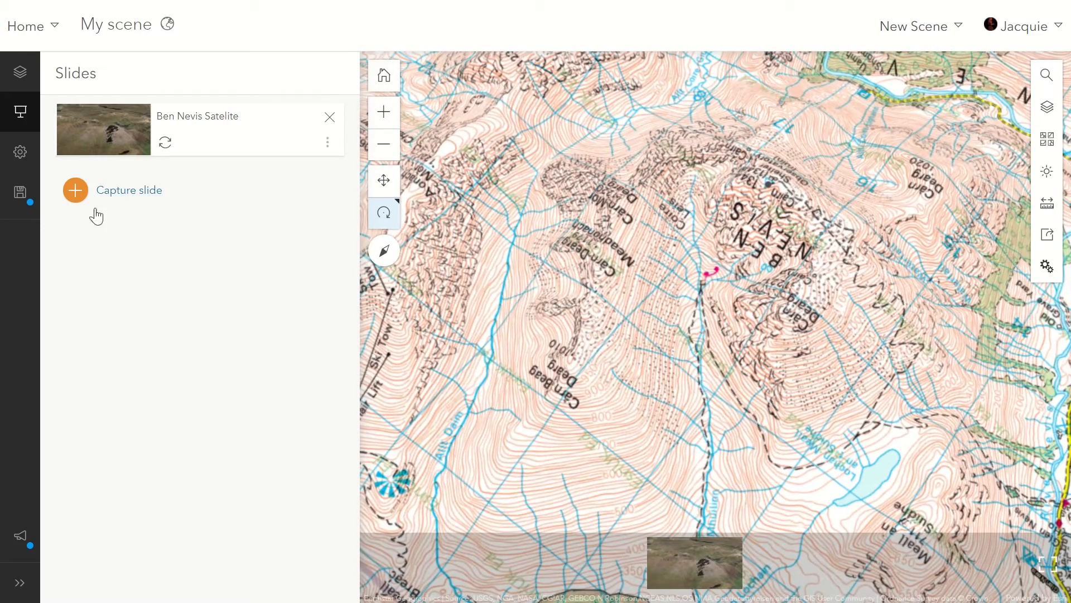
left_click(79, 196)
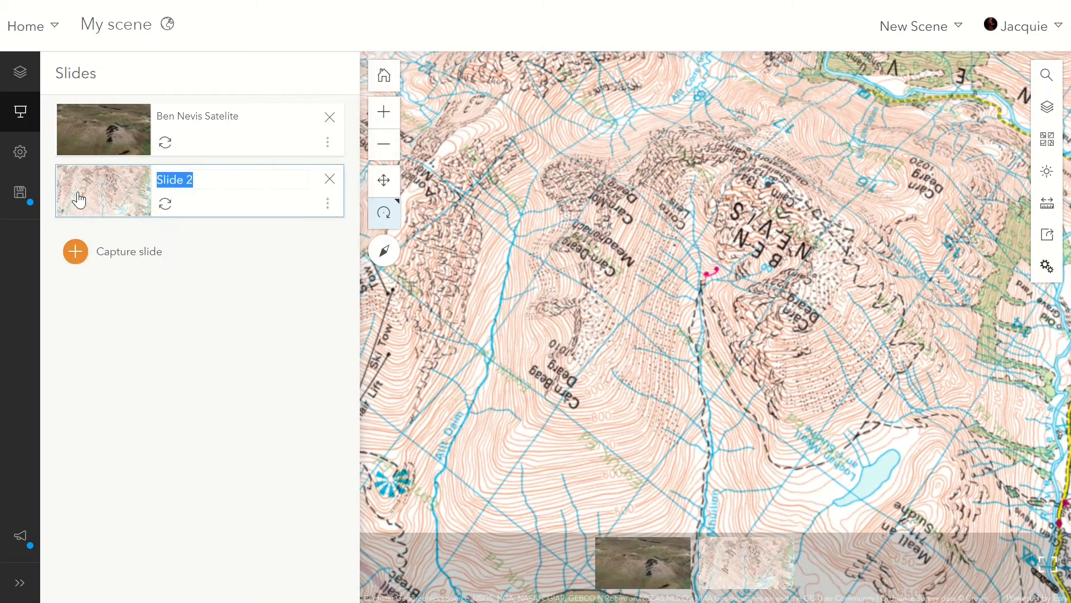
type("Ben Nevis OS Map")
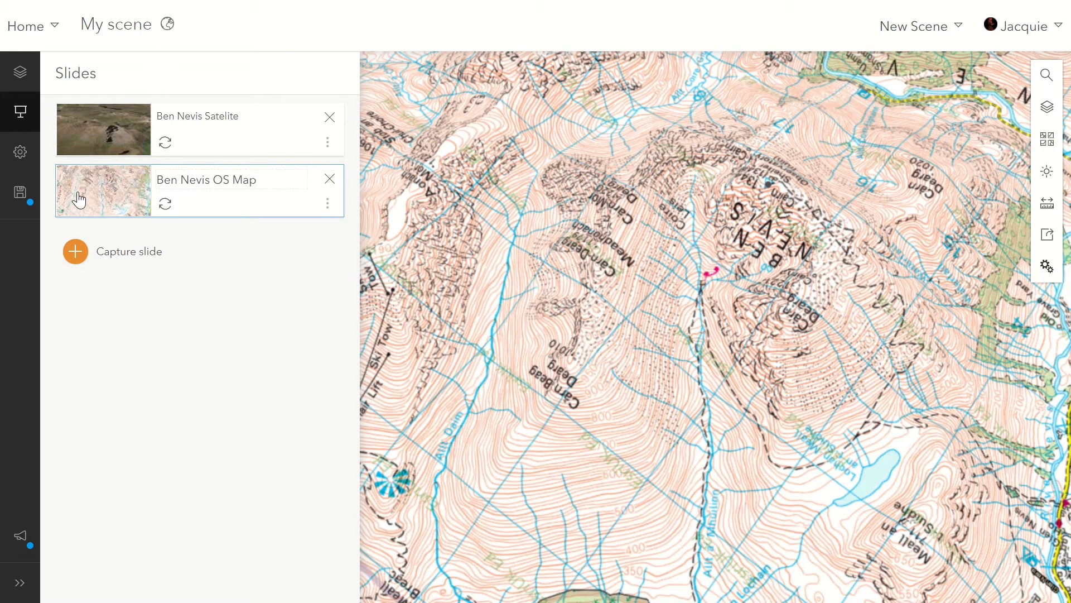
key("Return")
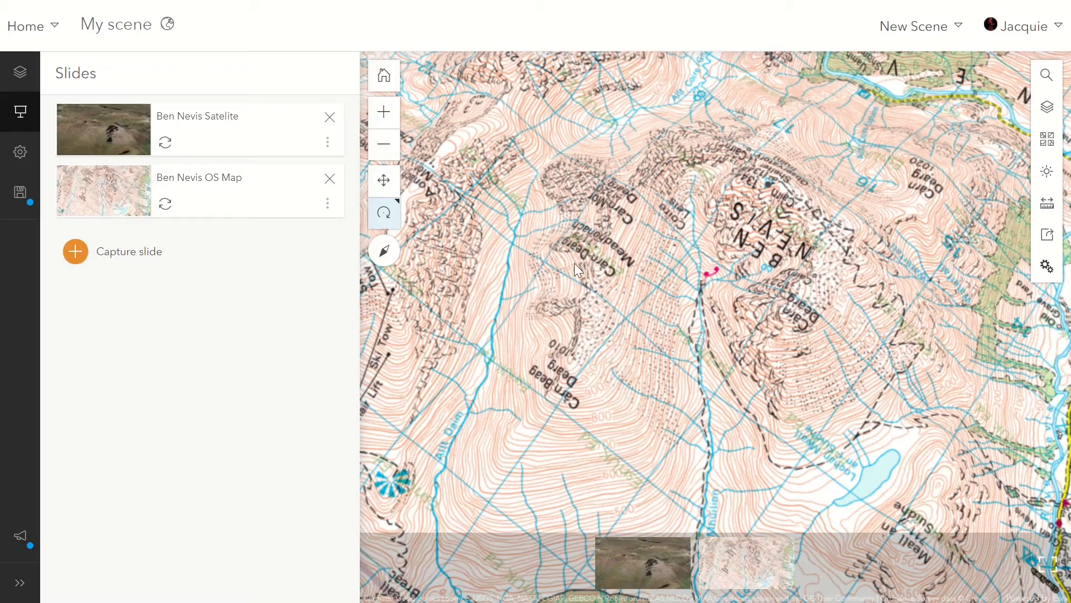
Capture a closer, low-angle view of the Ben Nevis crags on the map as a slide named "Ben Nevis OS Map 2".
left_click_drag(651, 373, 648, 219)
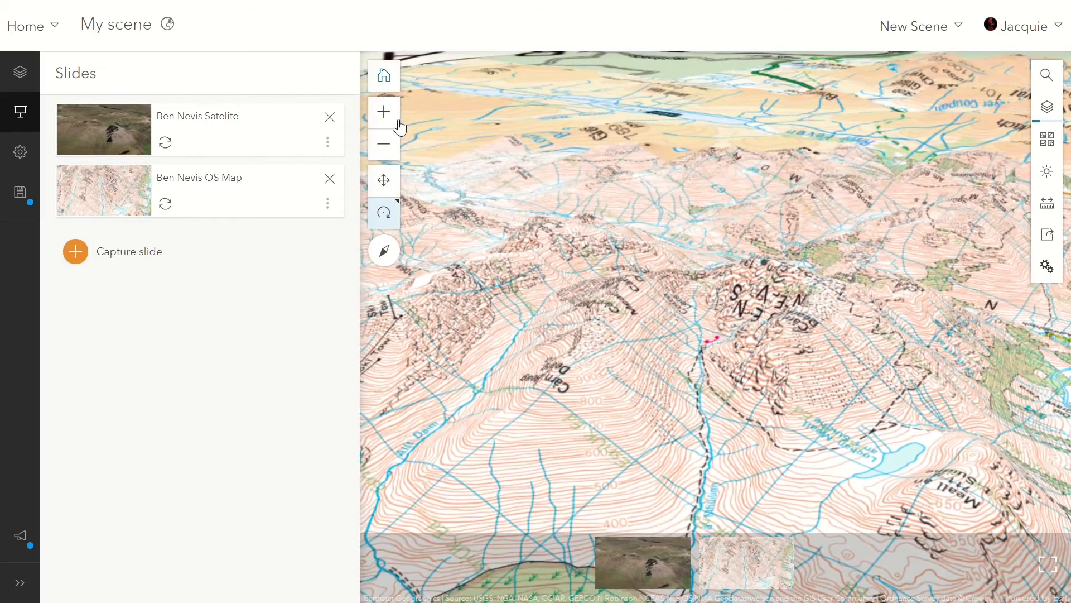
left_click(390, 119)
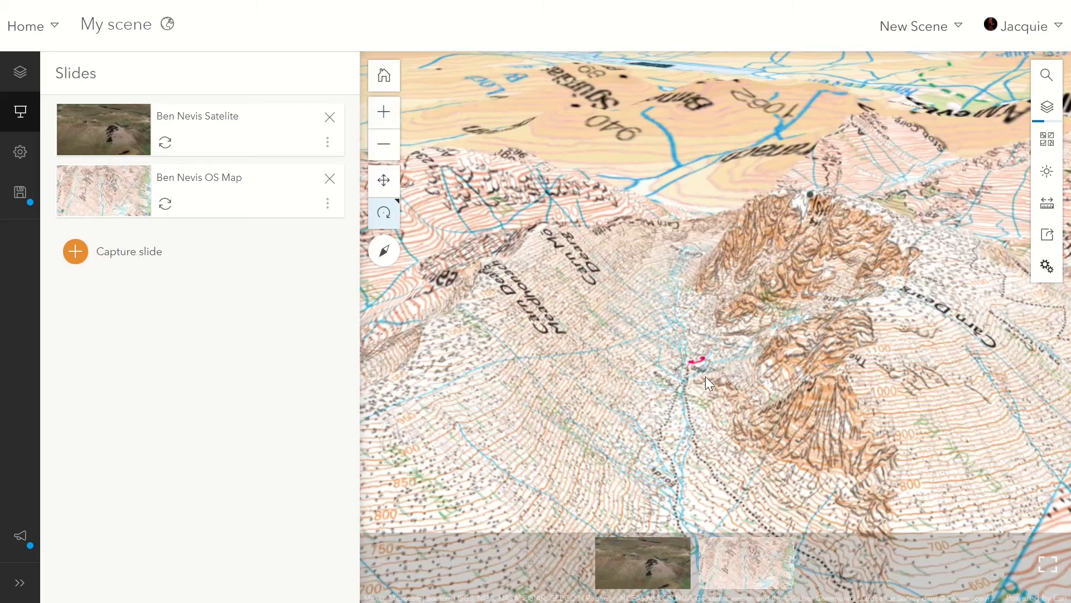
left_click_drag(705, 388, 737, 357)
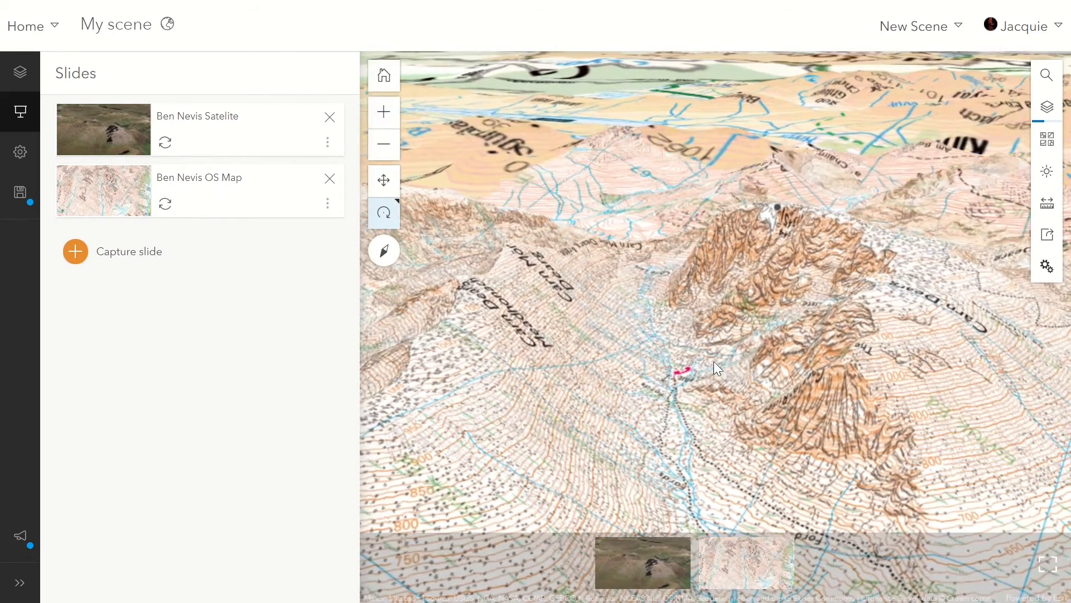
left_click(74, 254)
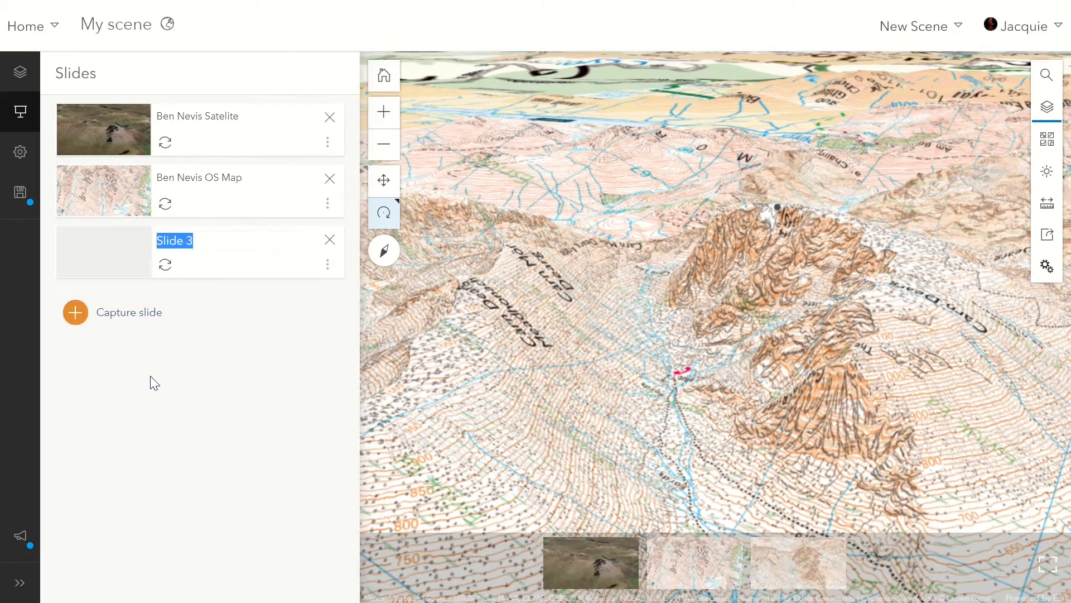
type("Ben b")
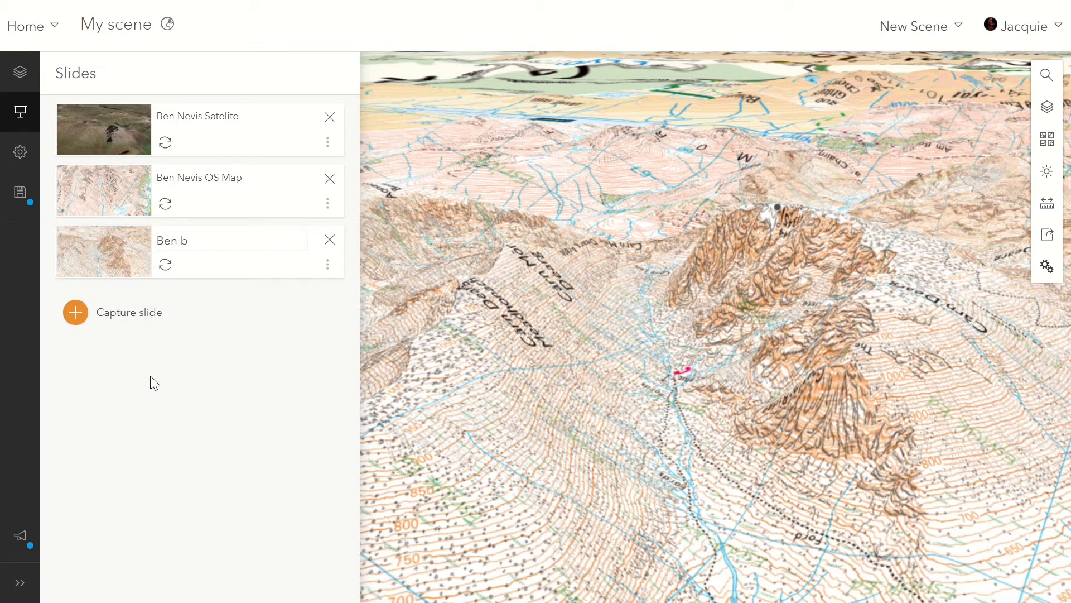
key("BackSpace")
type("Nevis Os")
key("BackSpace")
key("BackSpace")
type("S Map 2")
key("Return")
Search for "Corrie Fee" to move the scene there, and dismiss the search result pop-up.
mouse_move(766, 303)
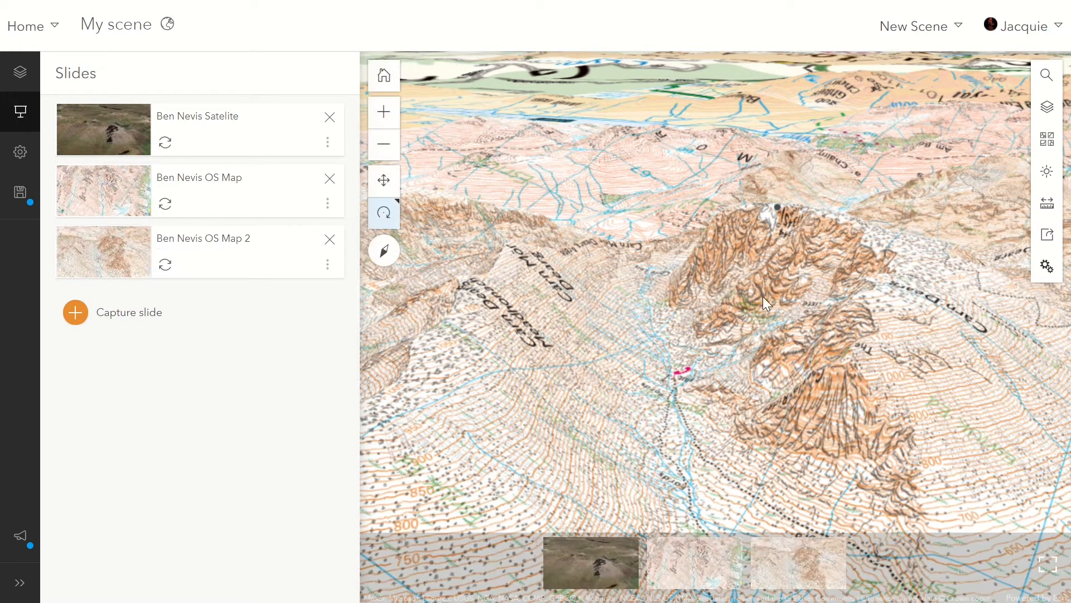
left_click(1046, 75)
left_click(872, 108)
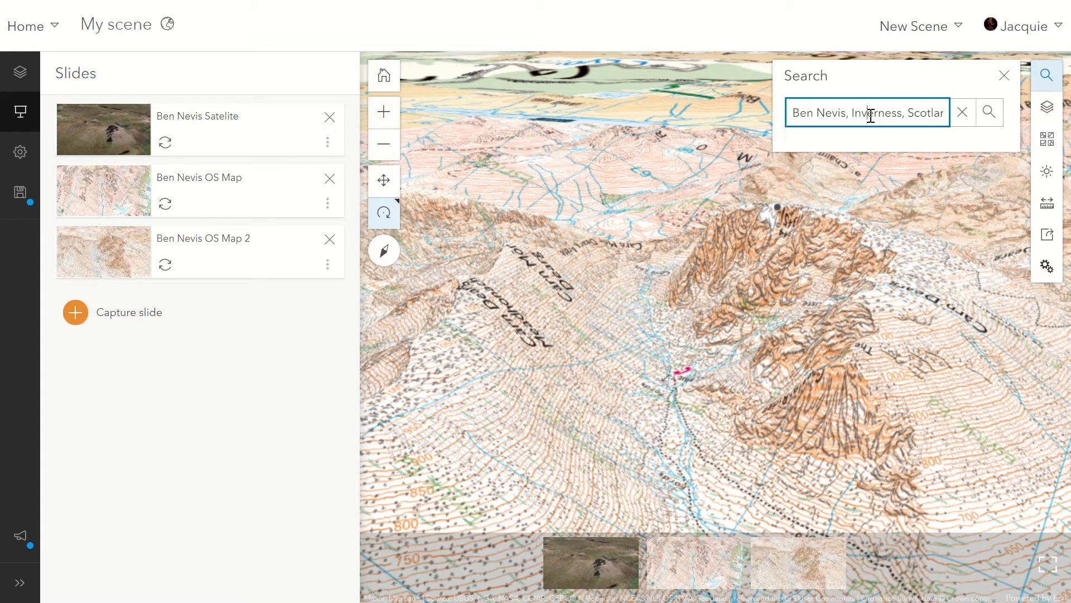
key("ctrl+a")
key("BackSpace")
type("C")
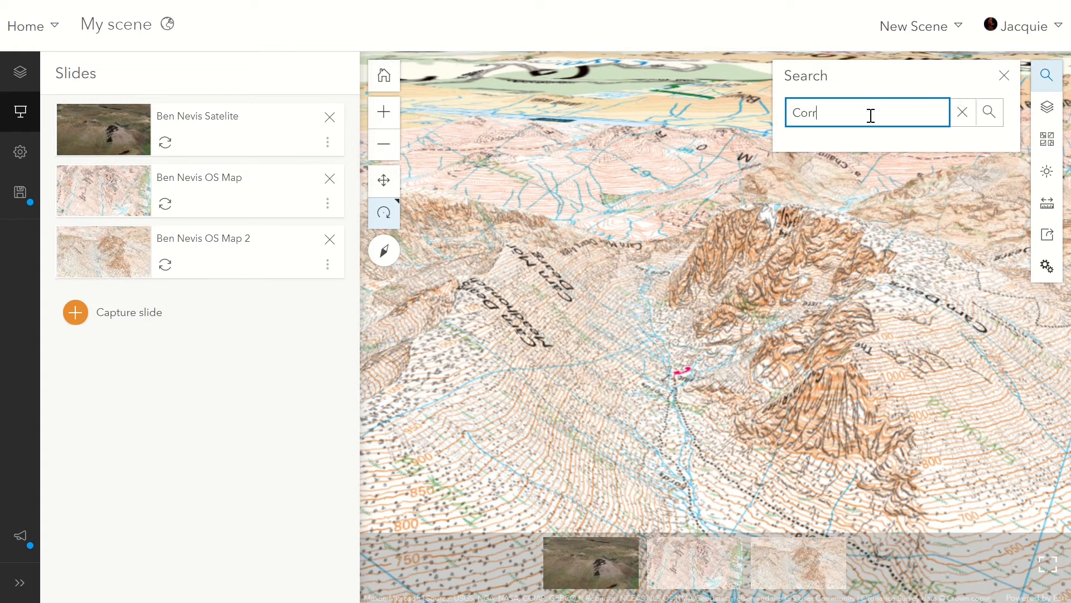
type("orrie F")
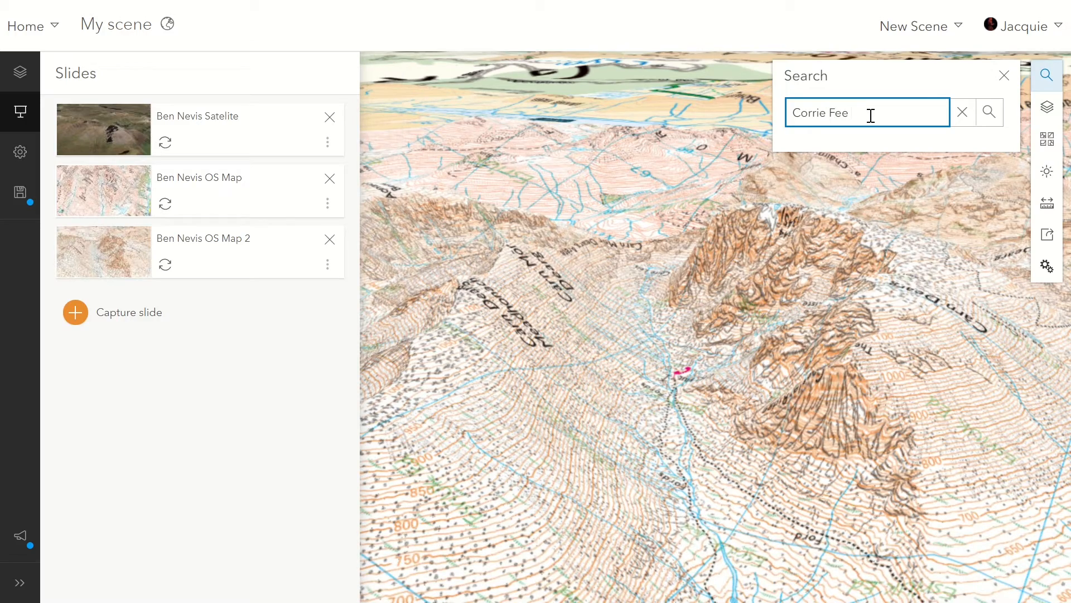
type("ee")
key("Return")
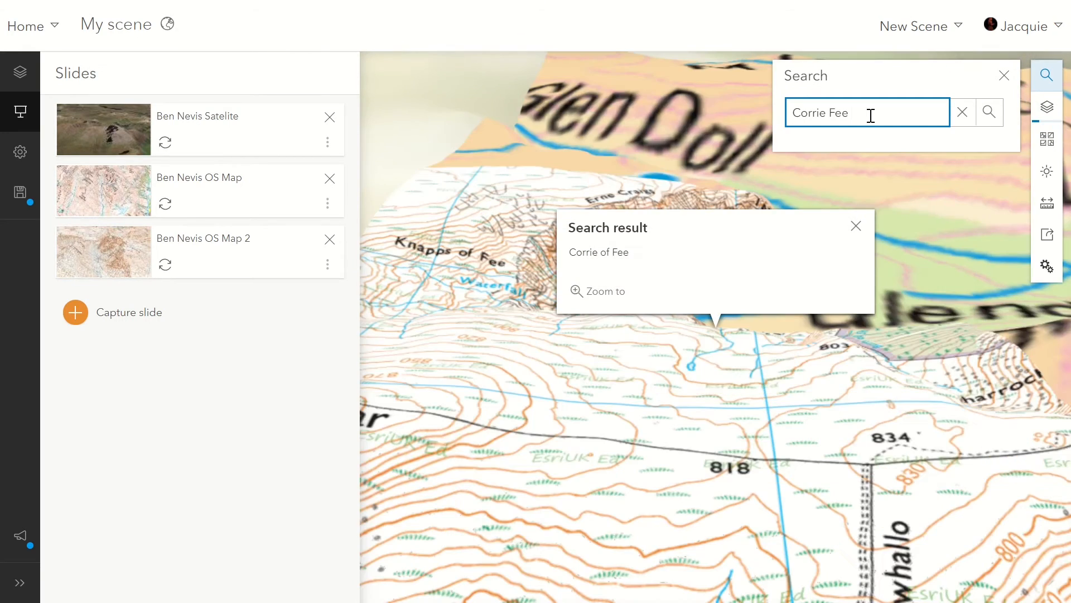
left_click(856, 226)
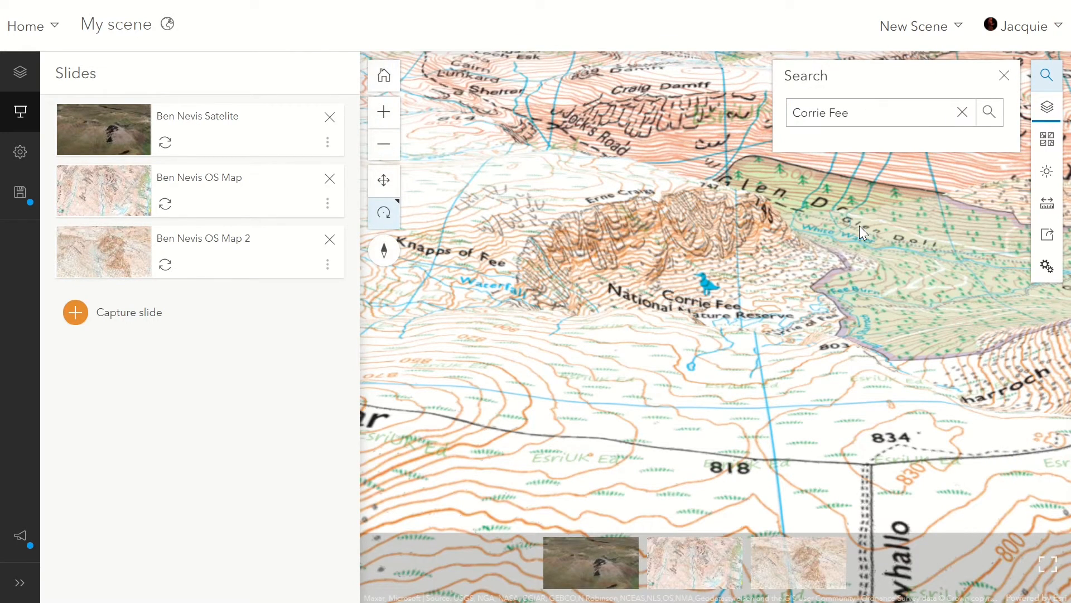
Bring the Corrie Fee bowl into view and hide the Ordnance Survey maps layer over it.
left_click_drag(856, 390, 599, 401)
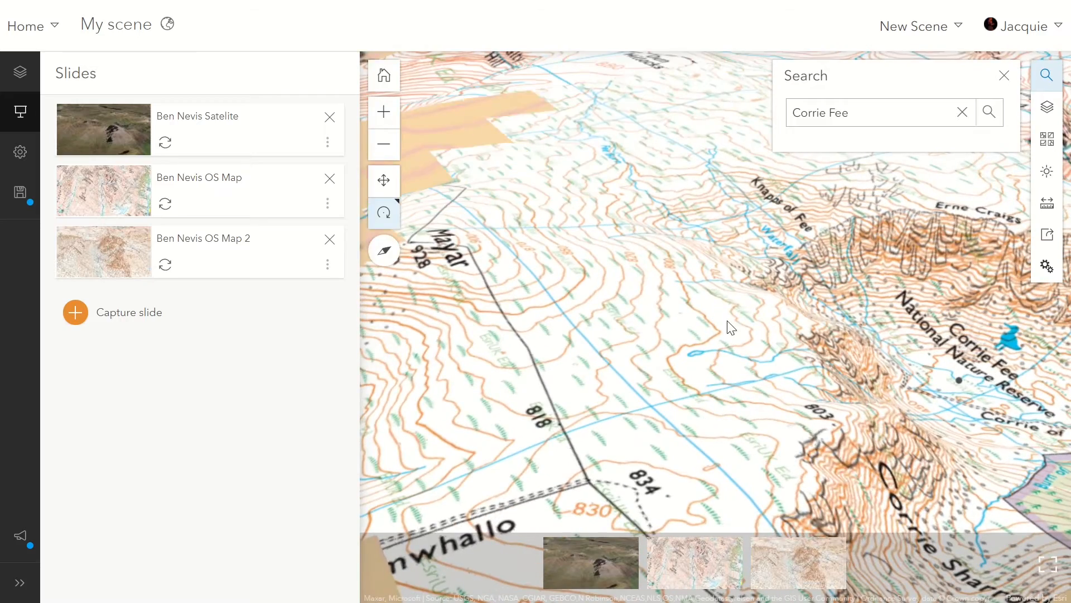
left_click(379, 188)
left_click_drag(861, 343, 540, 192)
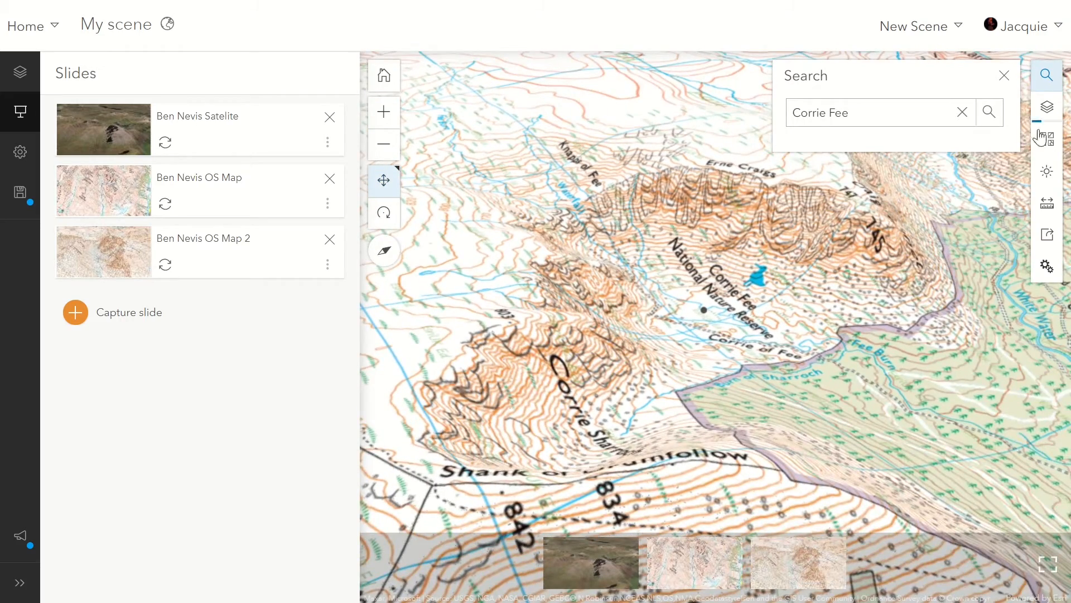
left_click(1048, 111)
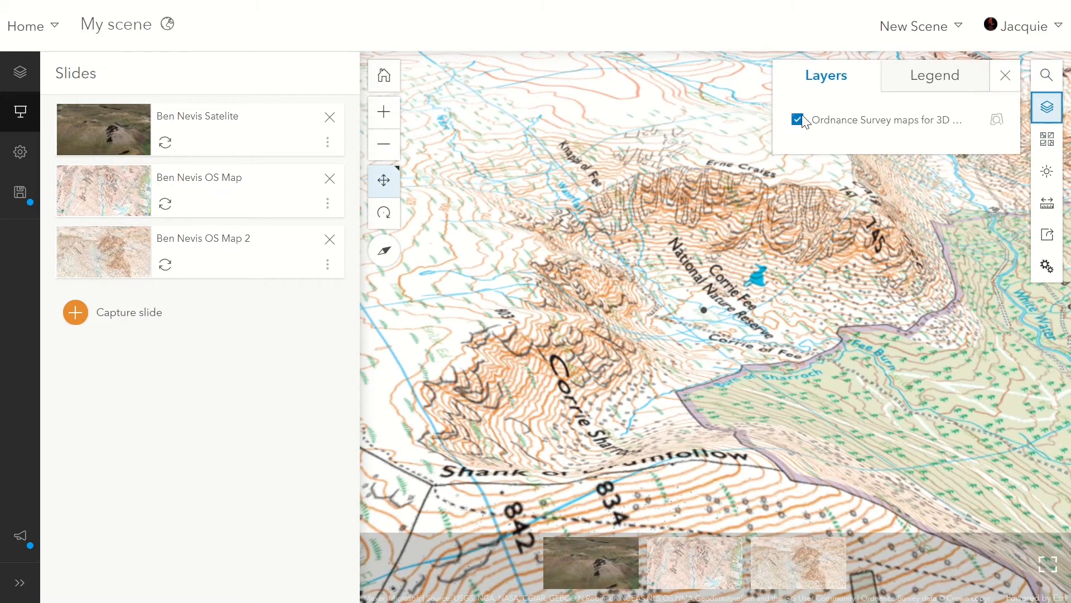
left_click(798, 119)
left_click(1006, 75)
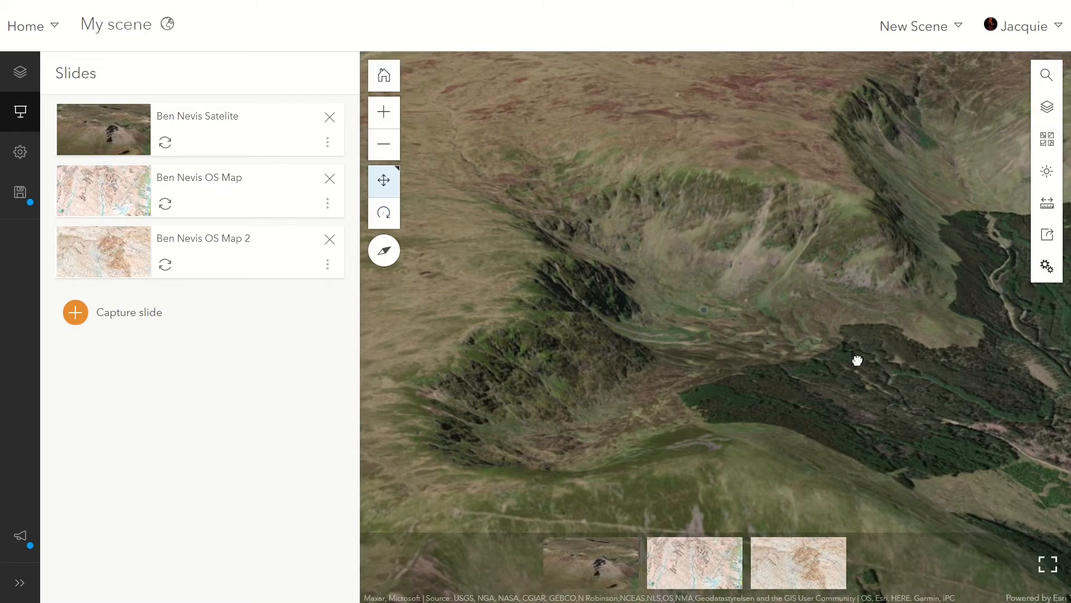
Capture an aerial imagery view facing into the Corrie Fee bowl, with the forest in front, as a slide named "Corrie Fee".
left_click_drag(857, 361, 562, 311)
left_click(384, 212)
left_click_drag(915, 467, 736, 475)
left_click(75, 312)
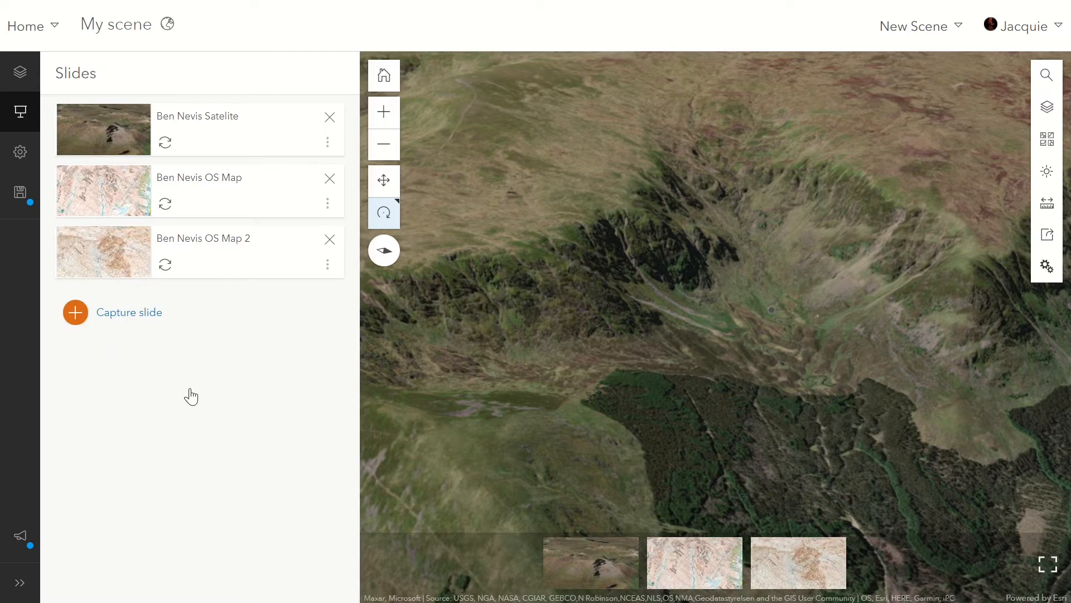
type("Corrie Fee")
key("Return")
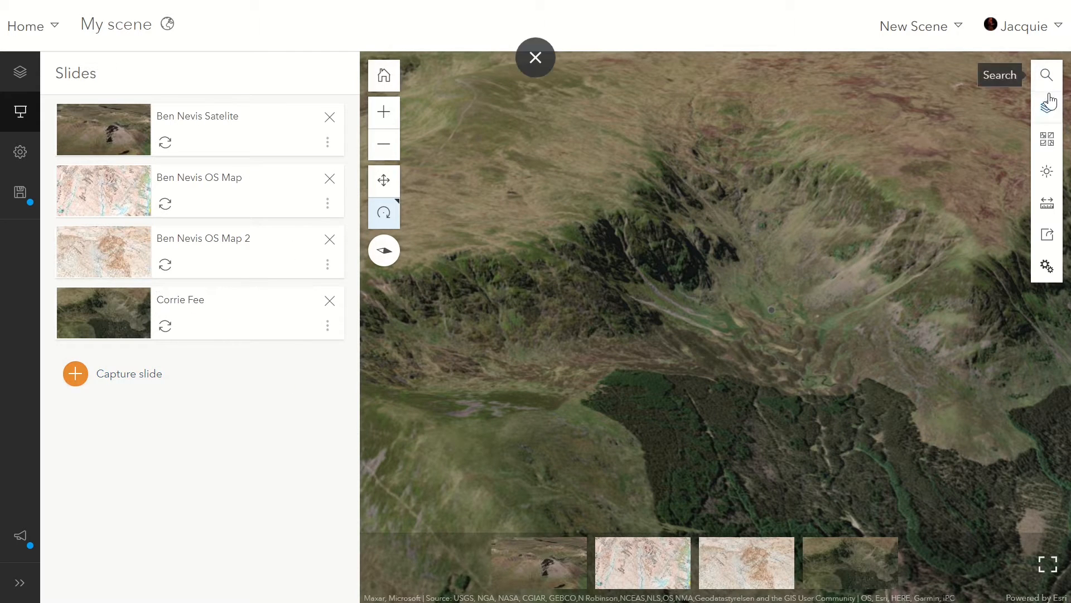
Show the Ordnance Survey maps layer again and capture a steep map view of the corrie as another slide named "Corrie Fee".
left_click(1047, 106)
left_click(1043, 102)
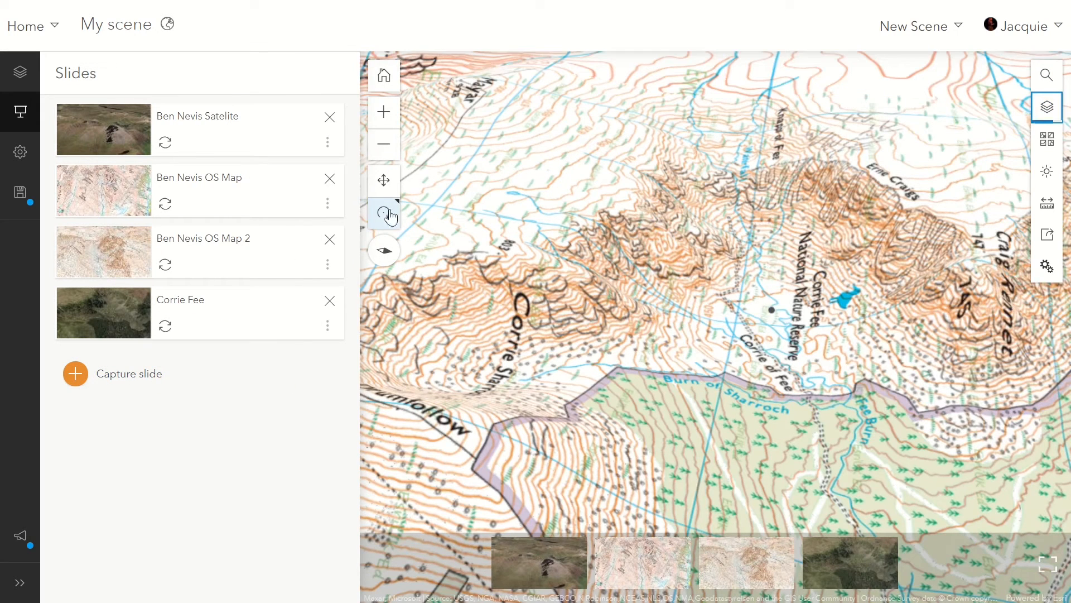
left_click(383, 179)
left_click_drag(865, 312, 830, 289)
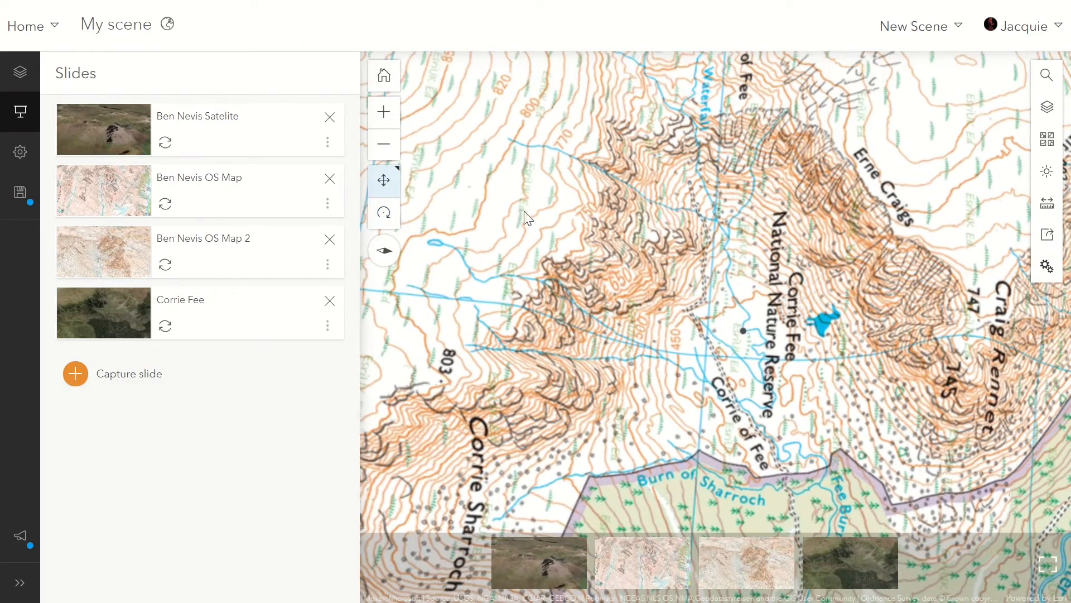
left_click(78, 379)
type("Corrie Fee")
key("Return")
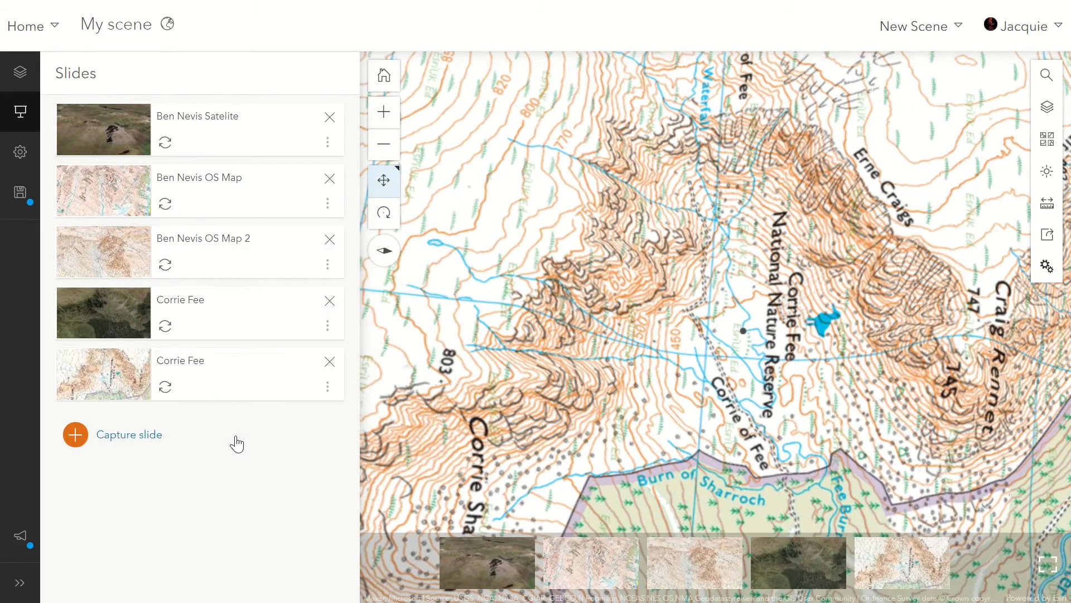
Capture a lower-angle, tilted view of the corrie on the map as a slide named "Corrie Fee OS 3D".
left_click_drag(659, 376, 657, 475)
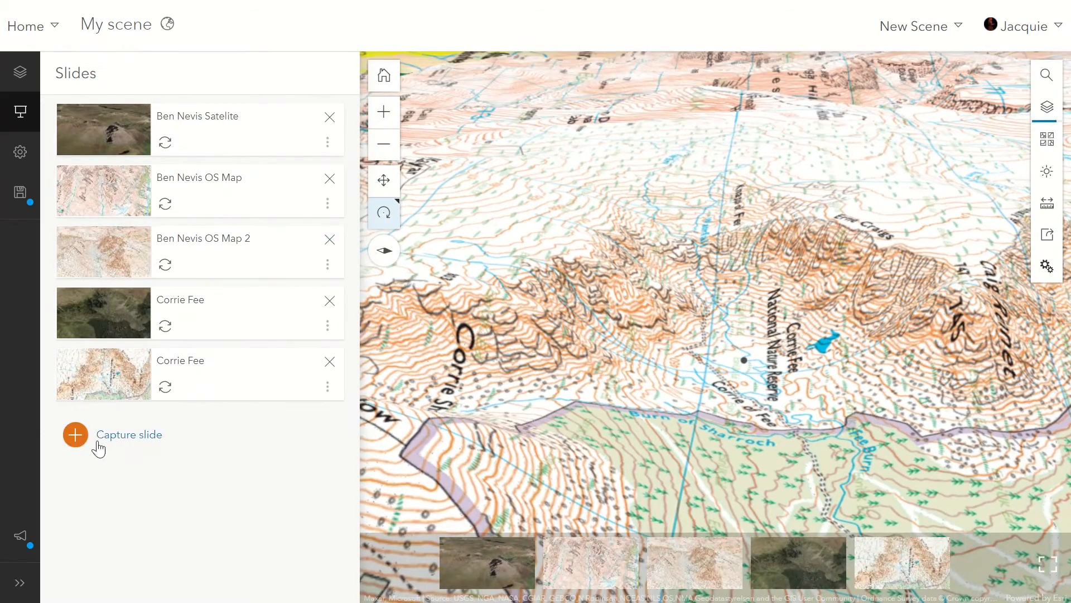
left_click(89, 440)
type("Corrie Fee OS 3D")
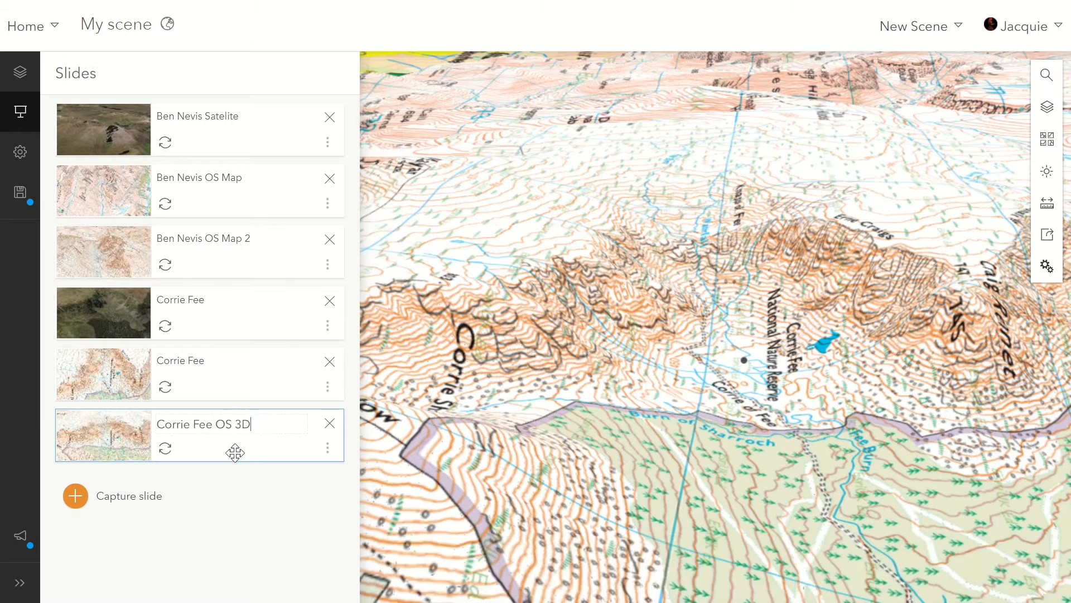
key("Return")
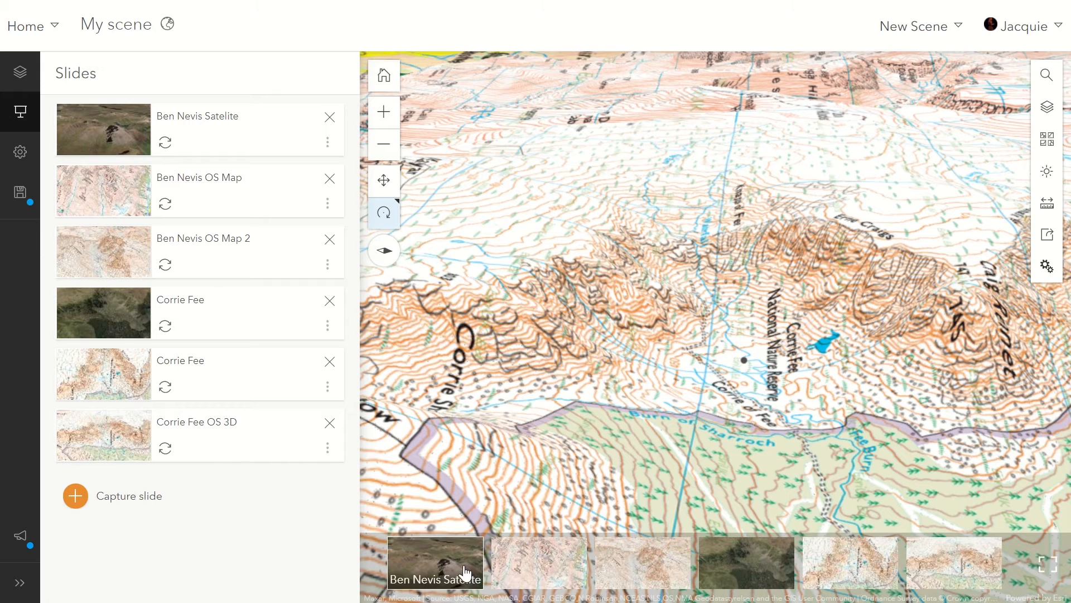
Play the three Corrie Fee slides in order to check their saved views.
left_click(756, 570)
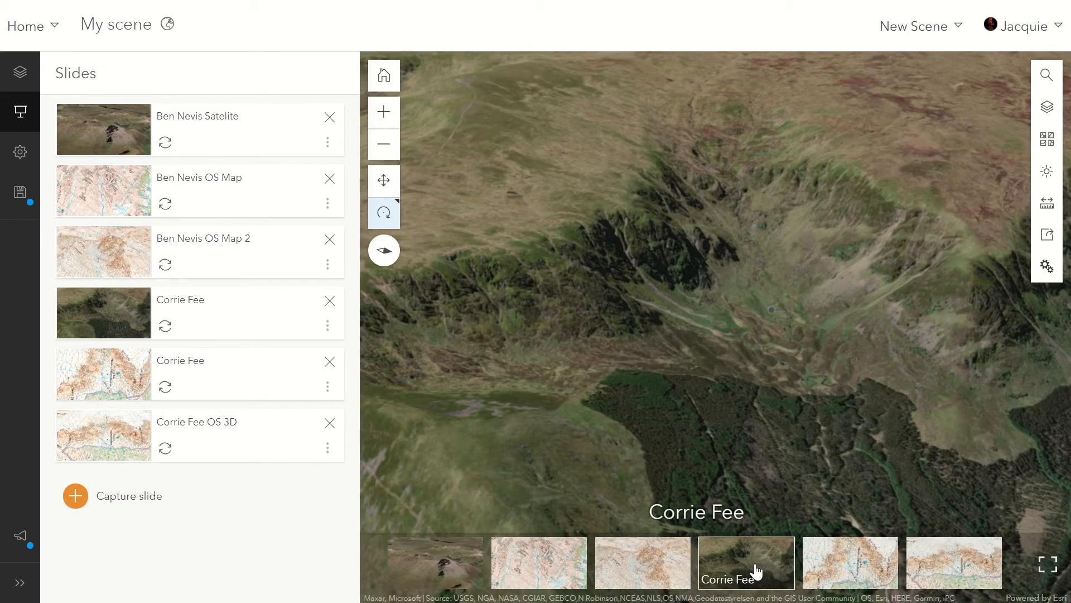
left_click(847, 565)
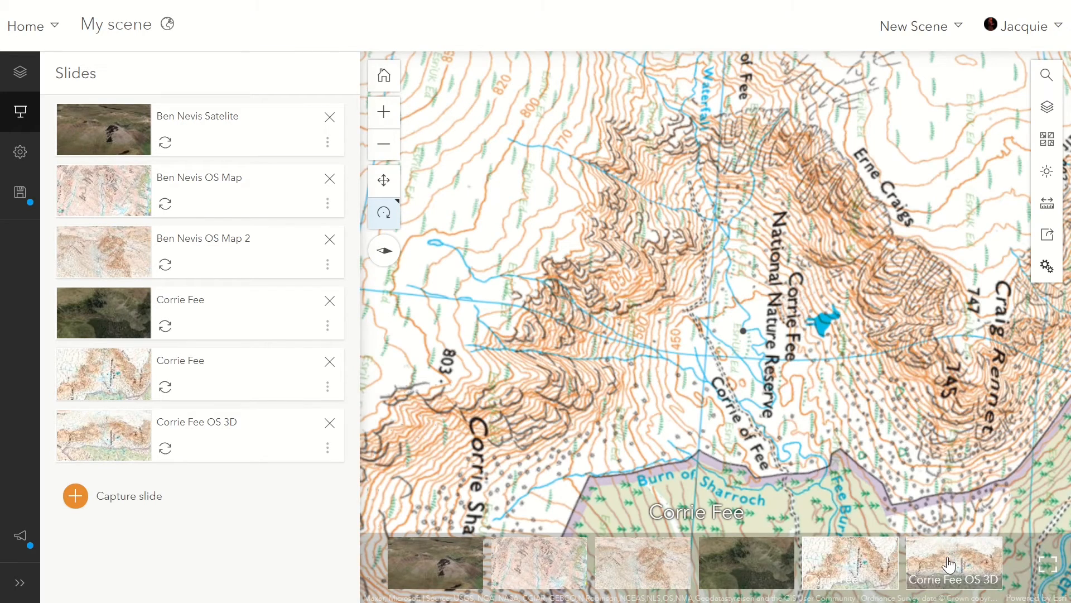
left_click(948, 564)
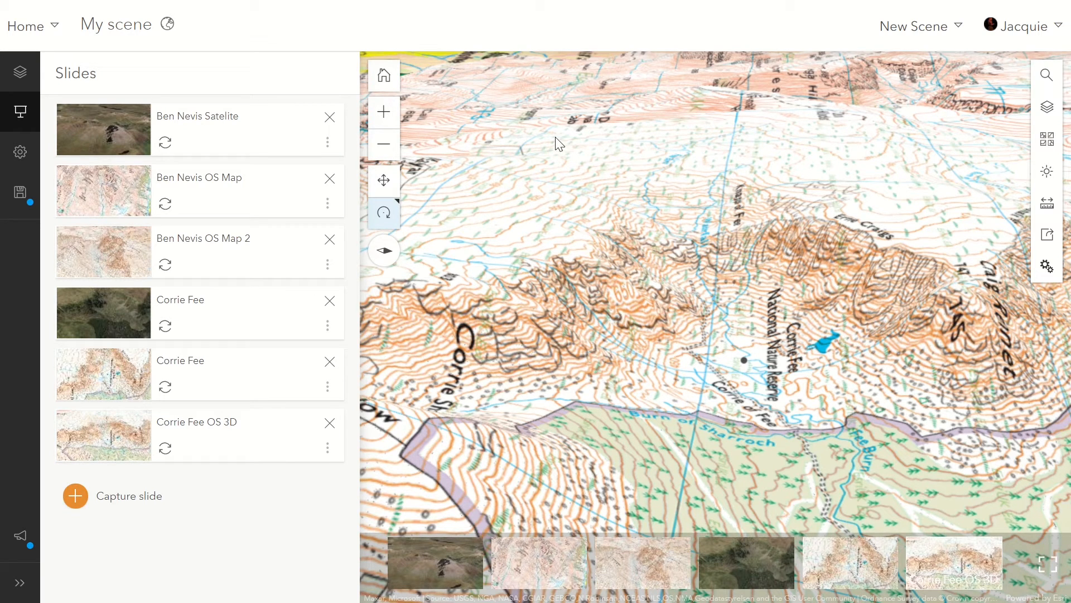
Begin saving the scene, with the title "Glaciated Landforms" and the summary "Ben Nevis and Corrie Fee OS".
left_click(16, 193)
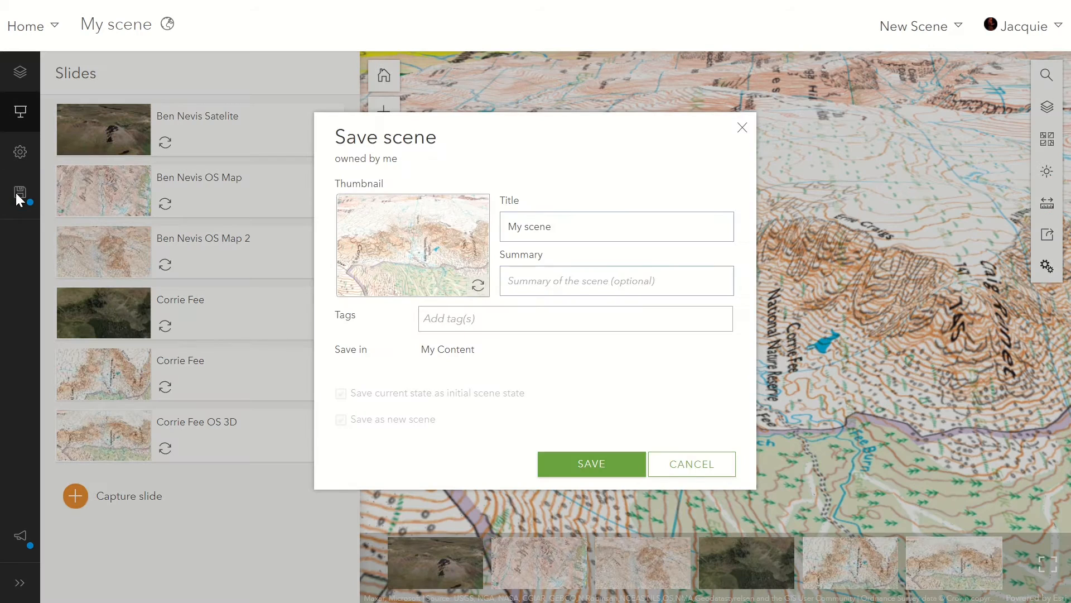
triple_click(596, 223)
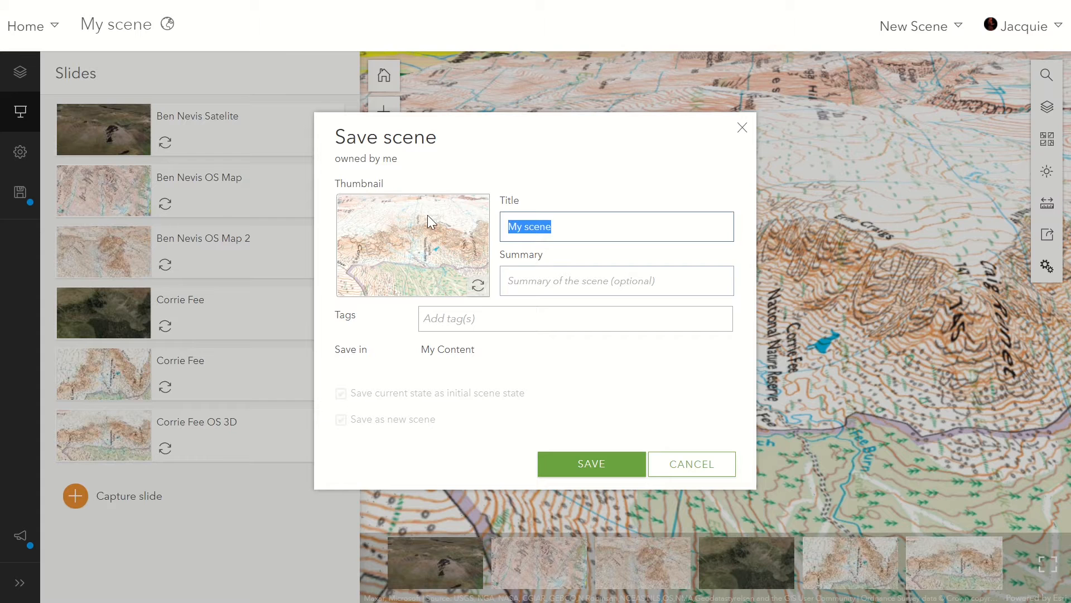
key("BackSpace")
type("Glaciated Landforms")
left_click(621, 280)
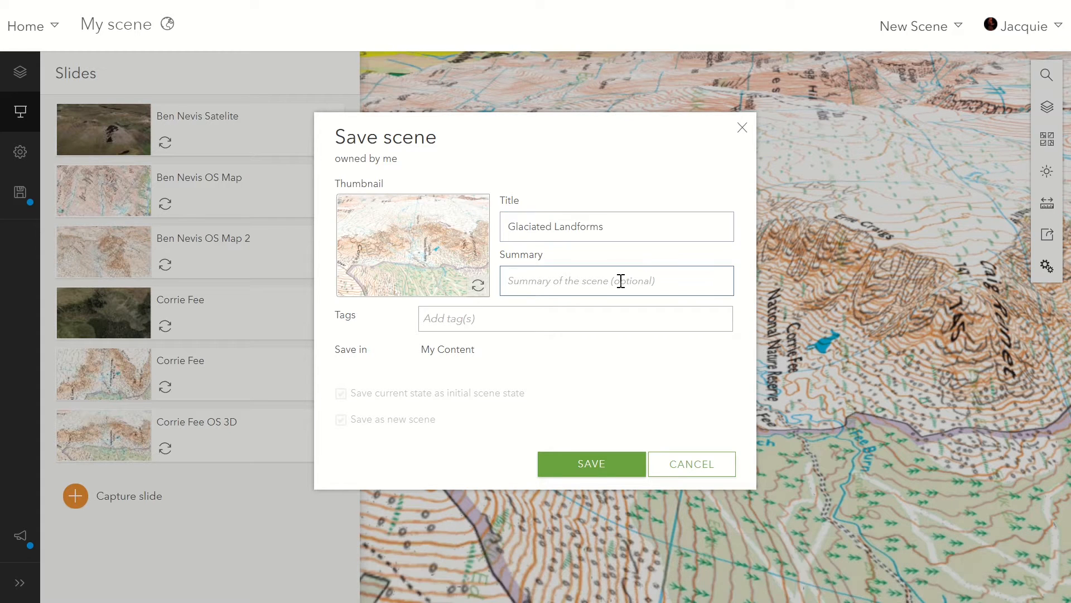
type("Ben")
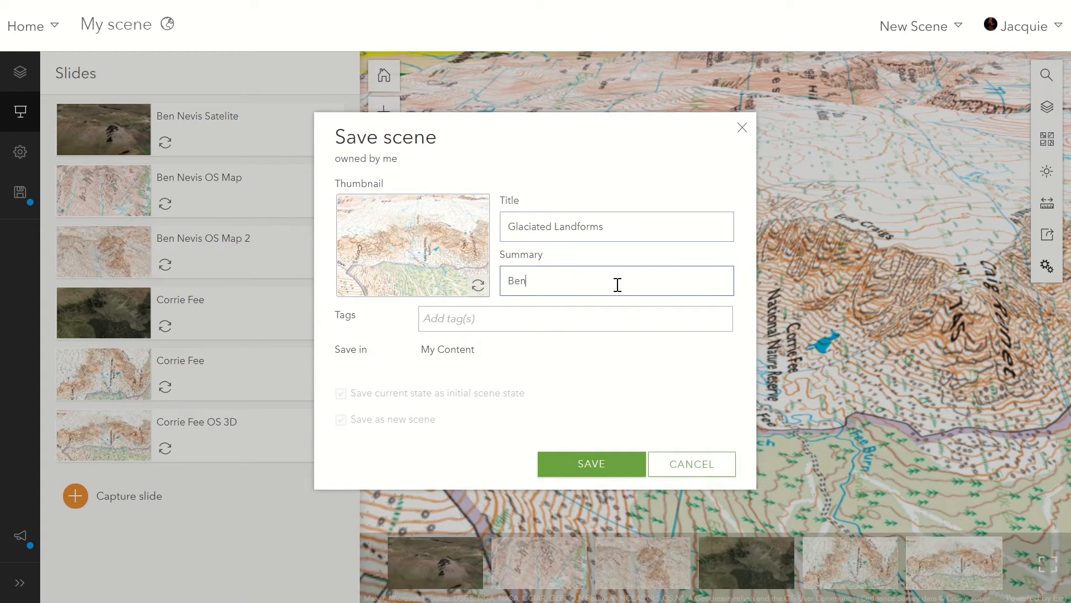
type(" Nevis and Corrie Fee OS")
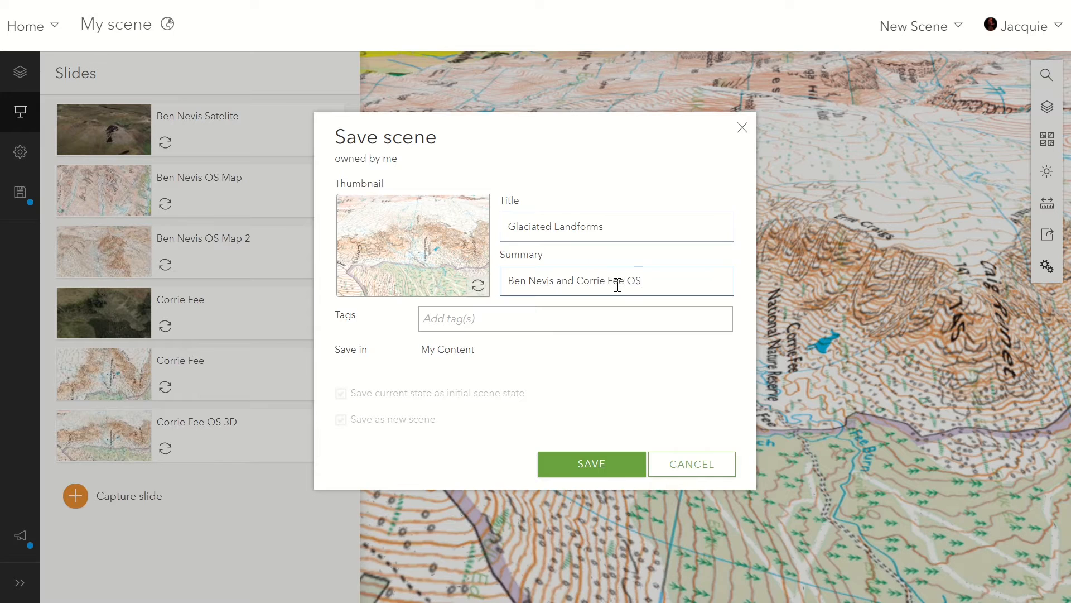
Add the tags "glaciation", "N5" and "3D OS" and save the scene.
left_click(529, 309)
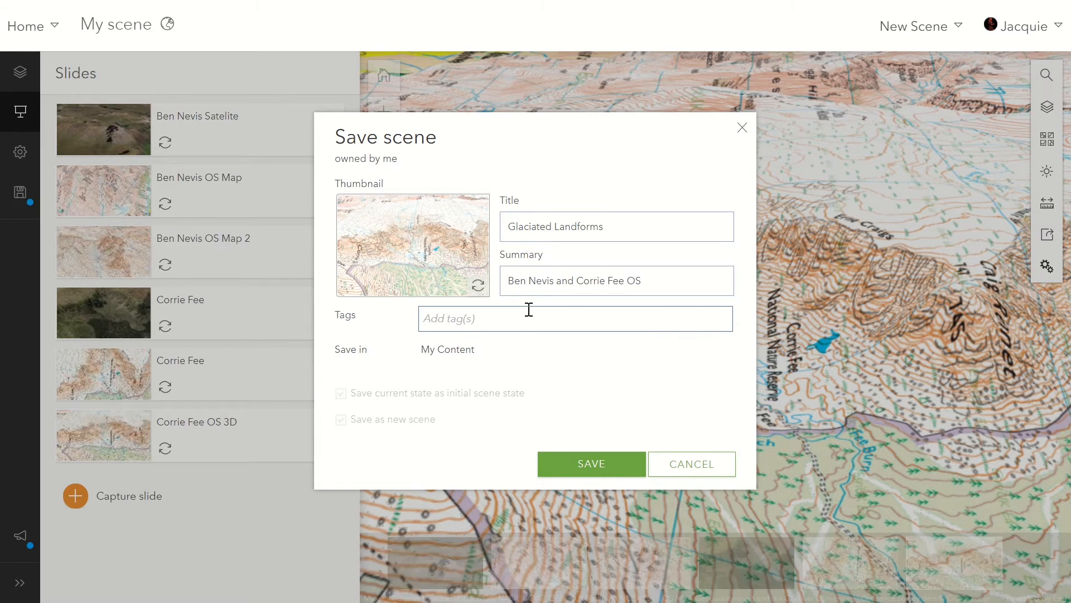
type("glaciat")
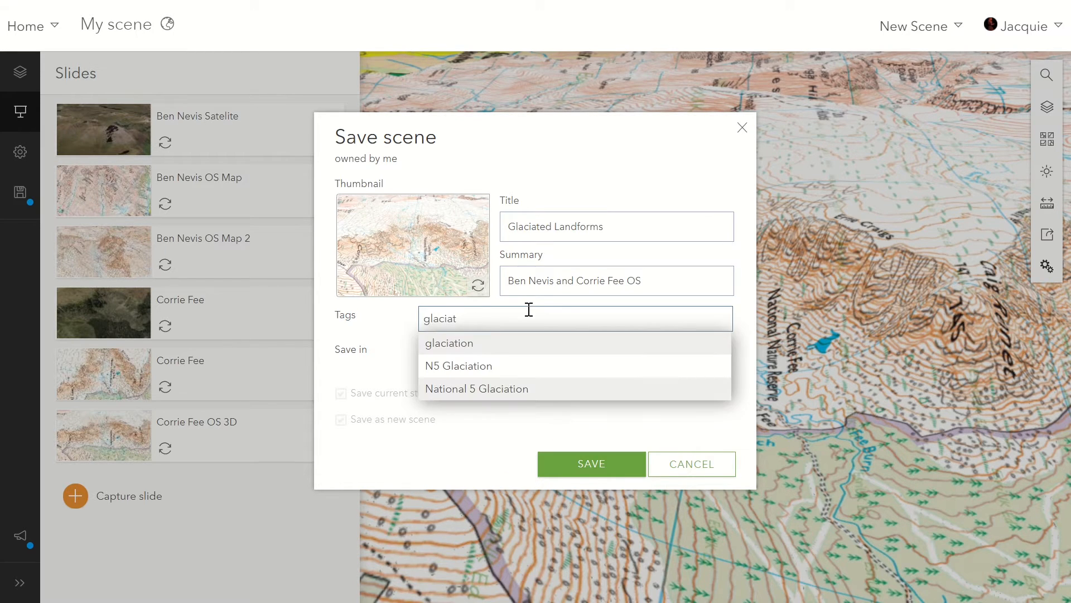
left_click(435, 342)
type("N5")
left_click(467, 347)
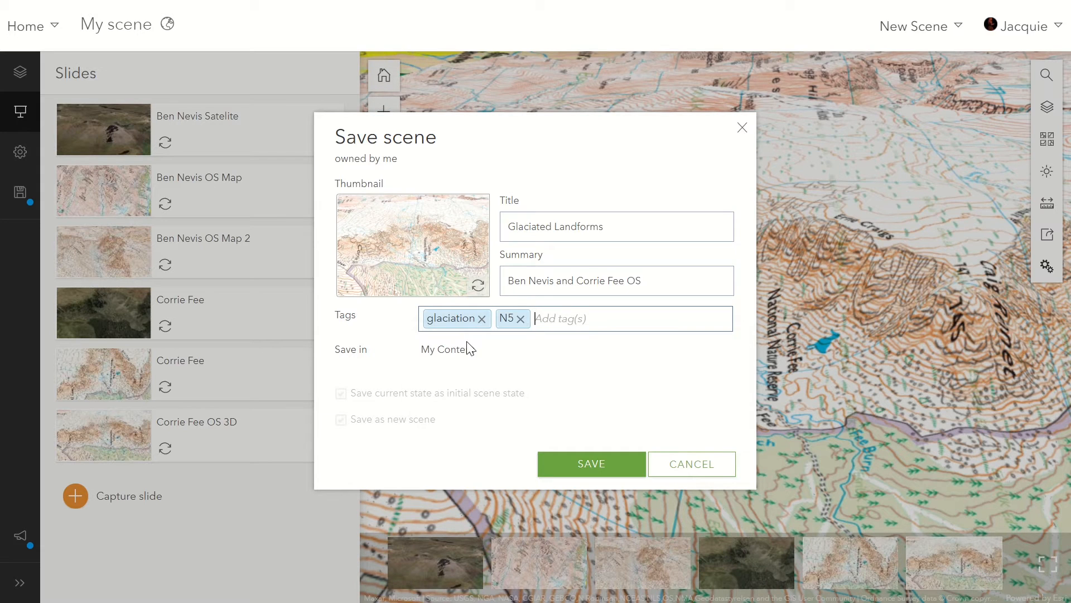
type("3D OS")
left_click(484, 345)
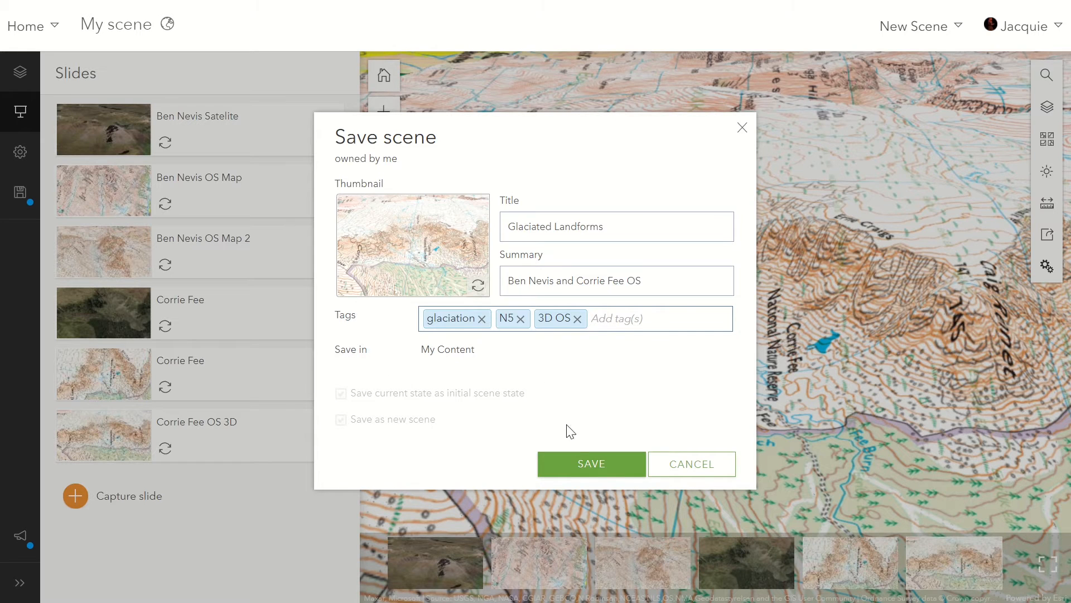
left_click(580, 467)
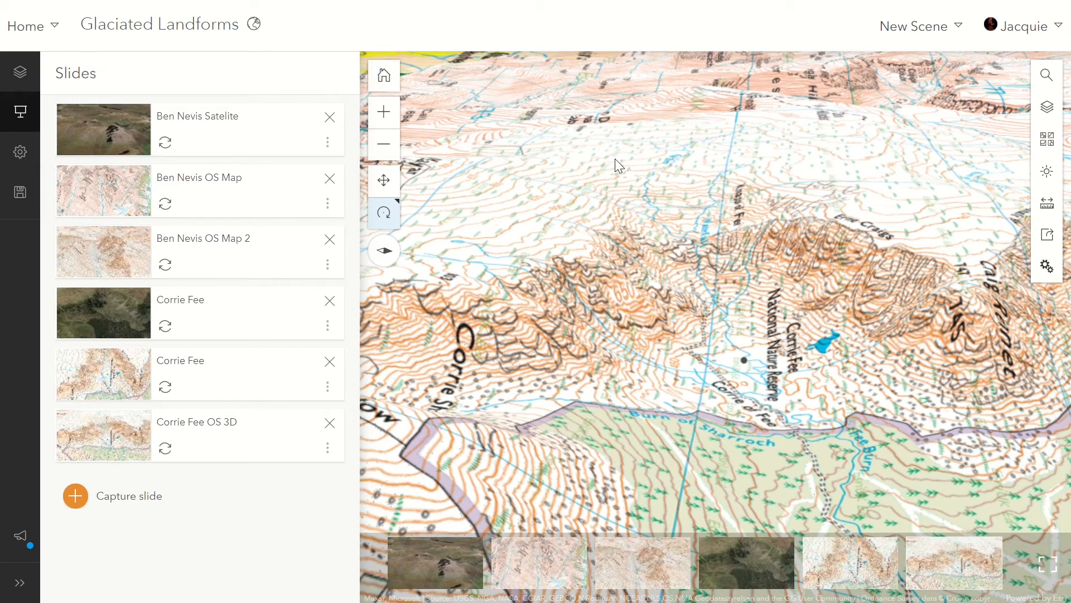
Go to the account's content and open the item page of the Glaciated Landforms web scene.
left_click(32, 27)
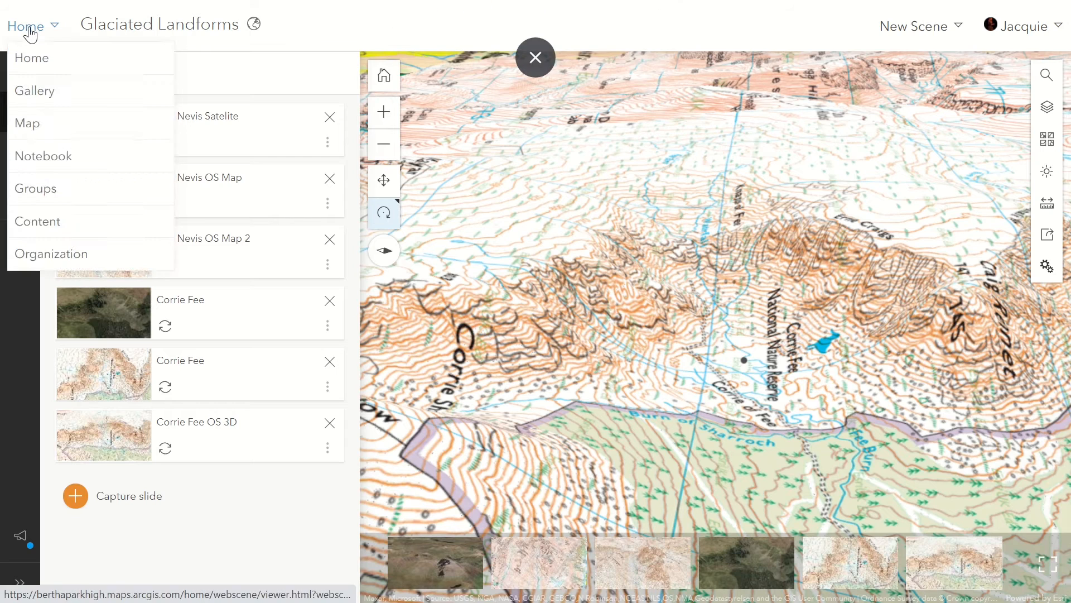
left_click(71, 223)
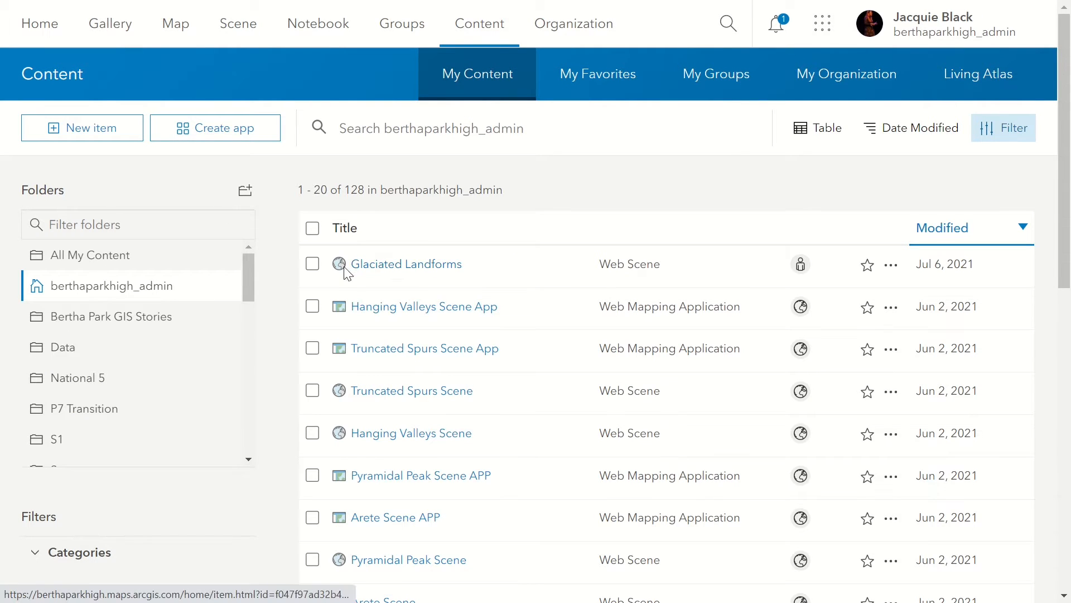
left_click(423, 270)
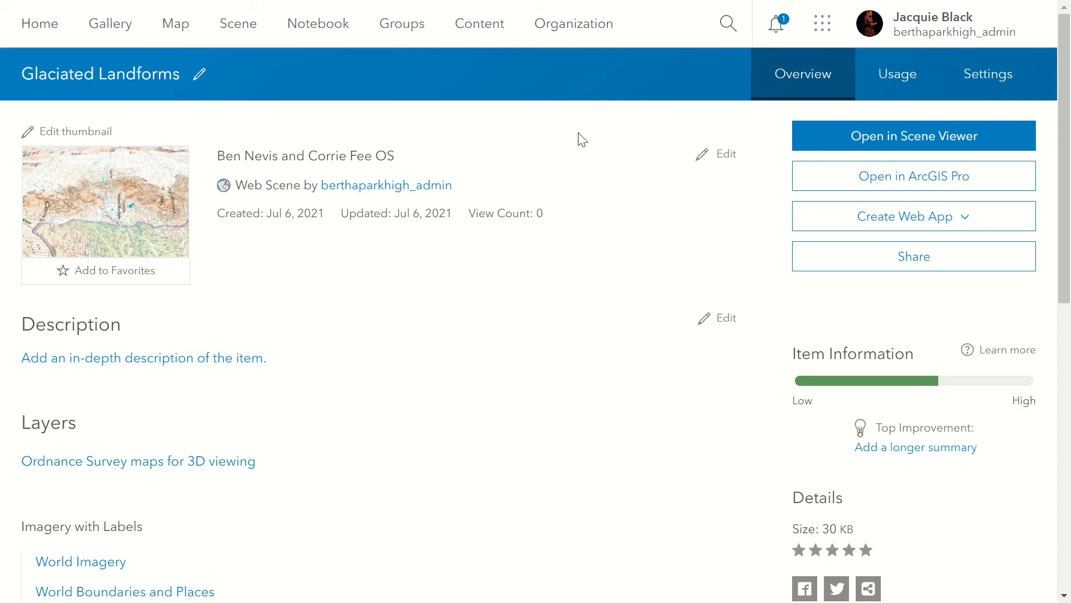
Share the Glaciated Landforms scene at the Organization level and acknowledge the sharing update notice.
left_click(844, 274)
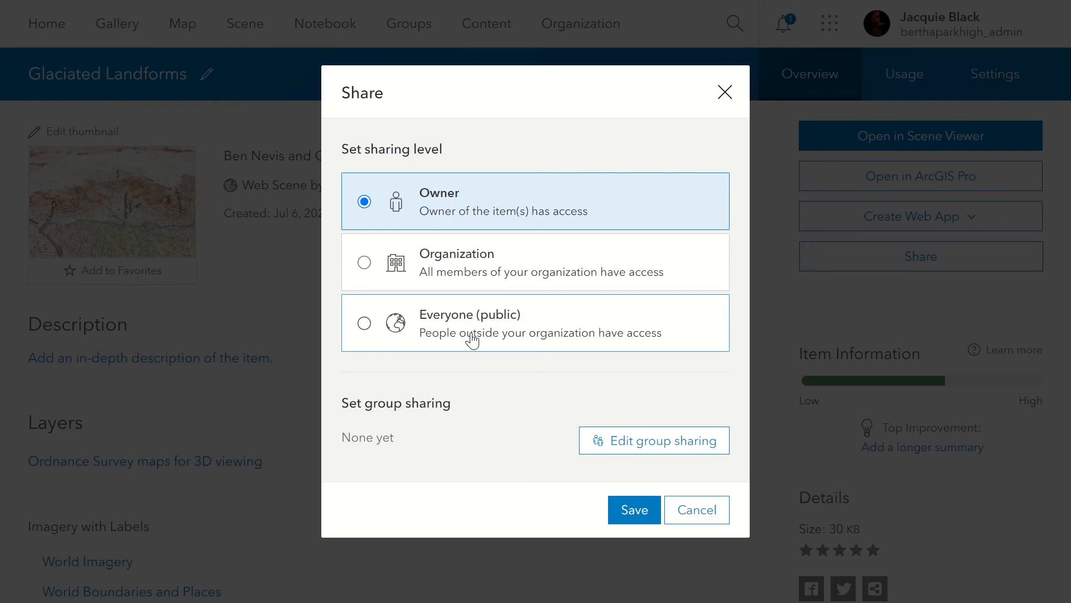
left_click(464, 273)
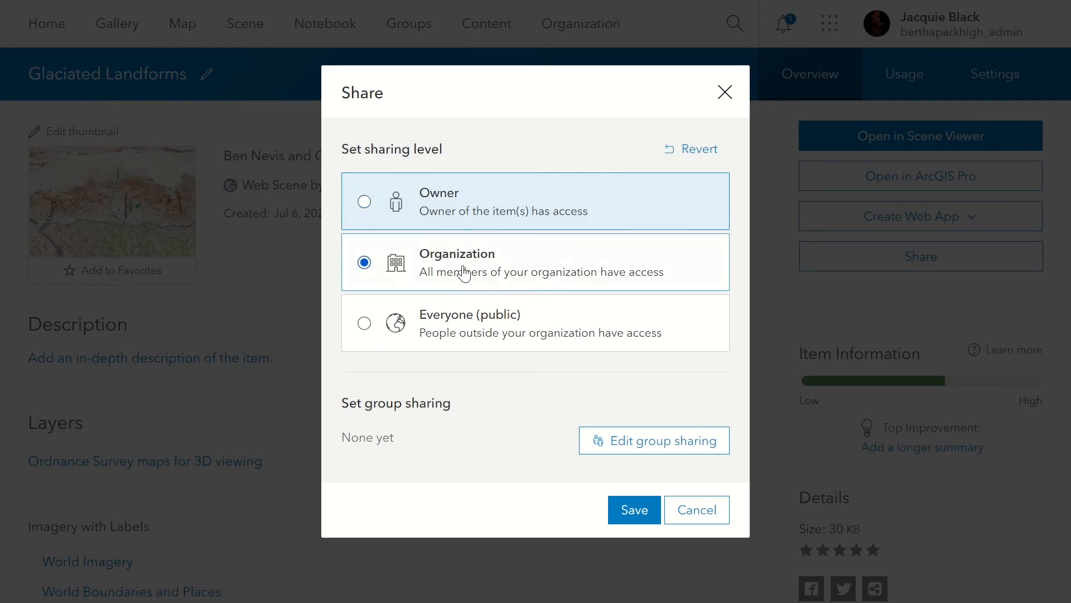
left_click(634, 510)
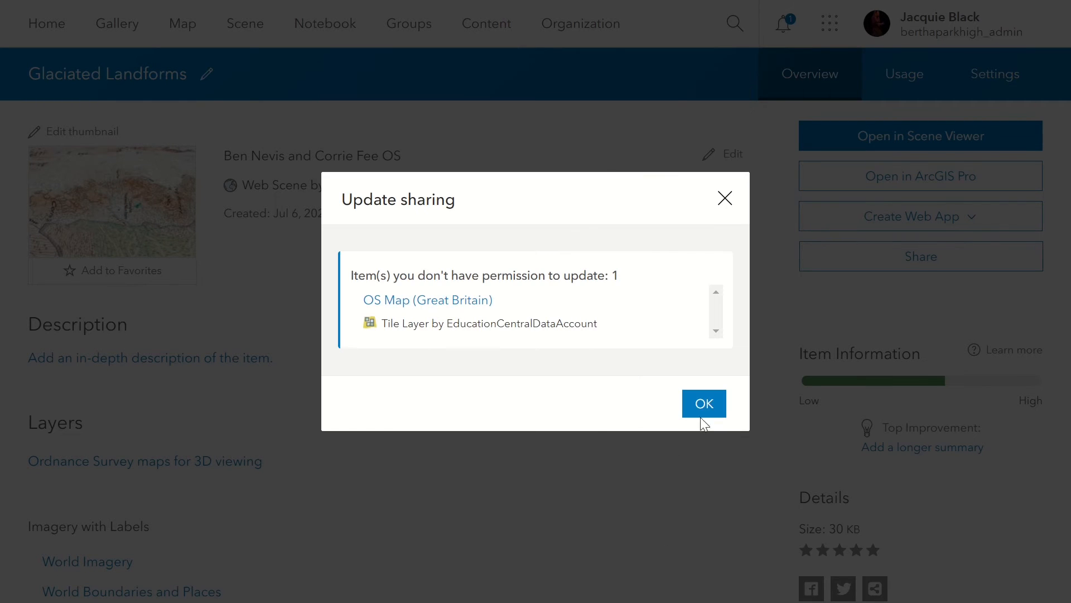
left_click(714, 403)
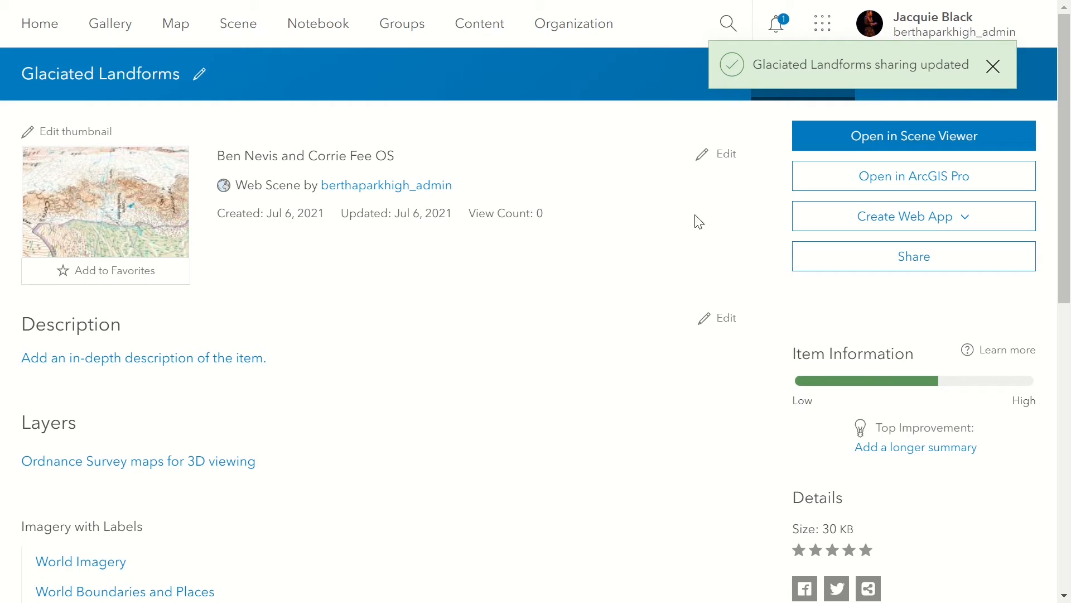
Generate the short URL of the Glaciated Landforms scene and copy it.
scroll(727, 458, "down", 3)
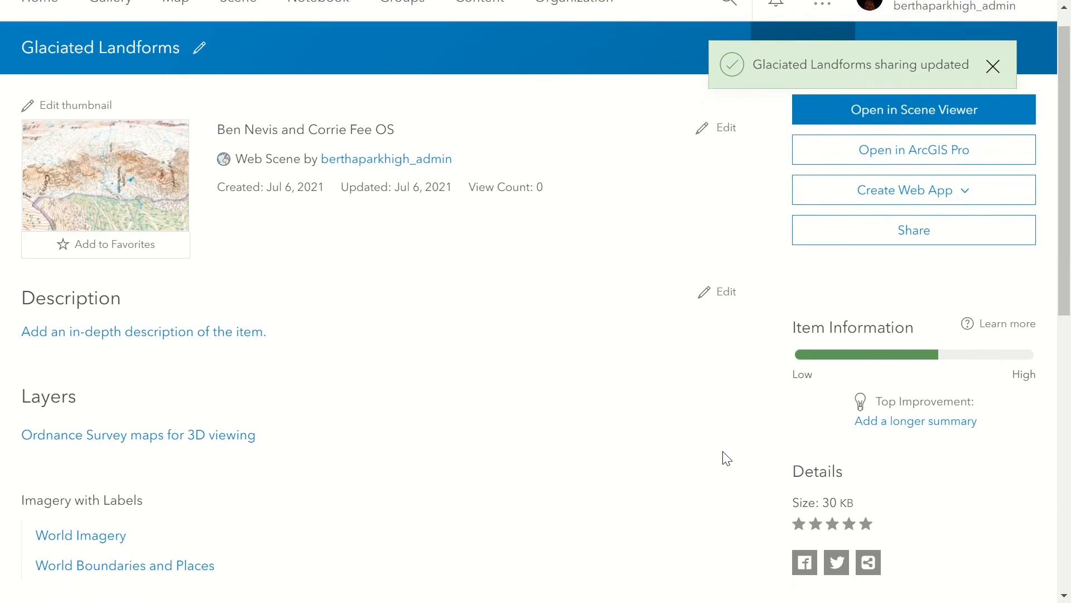
left_click(869, 396)
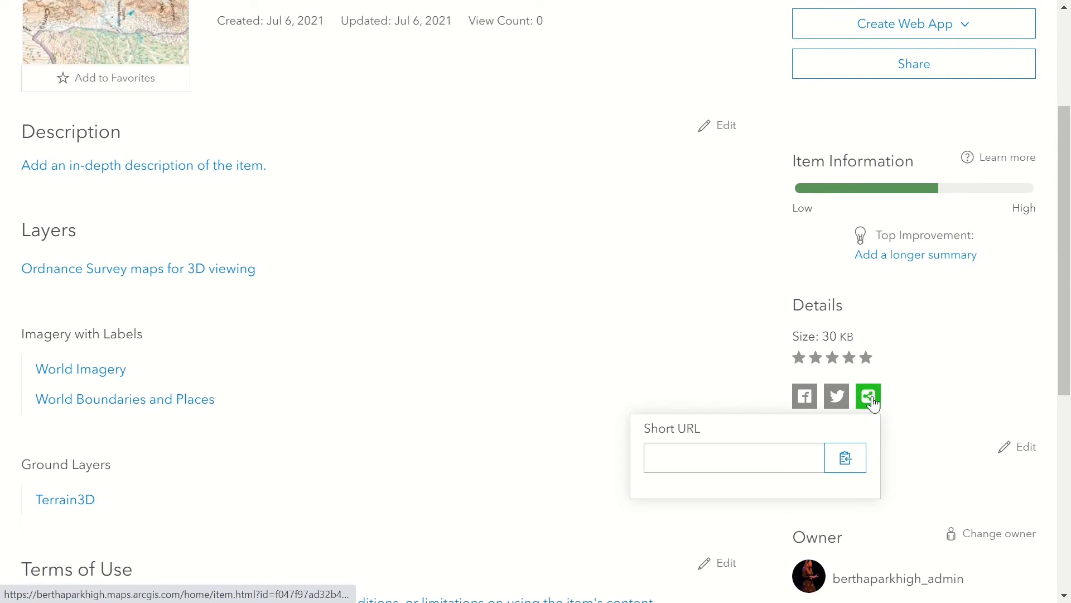
left_click(845, 458)
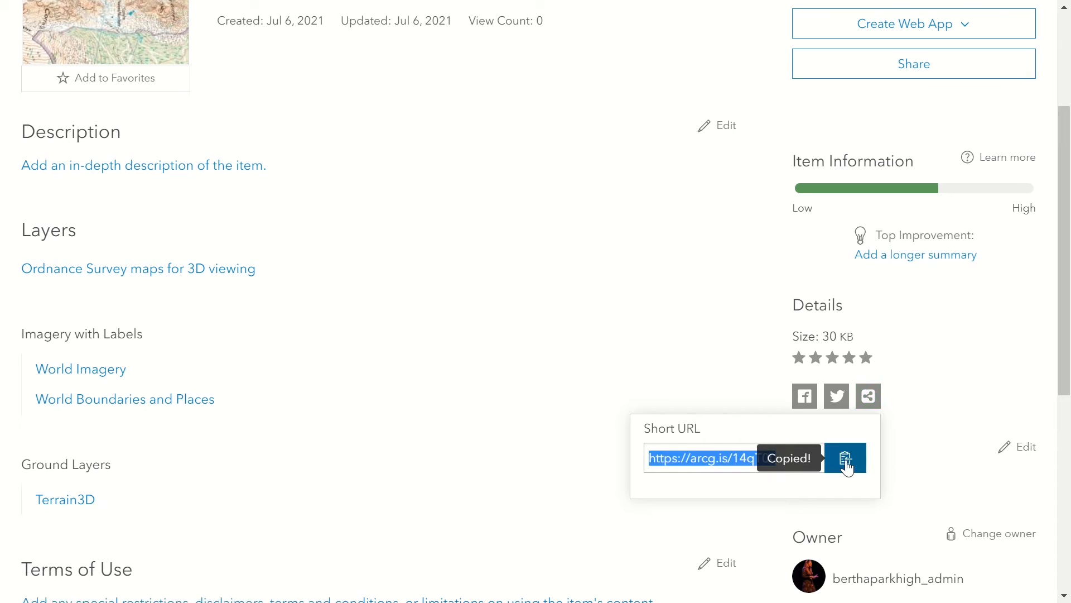
scroll(491, 248, "up", 3)
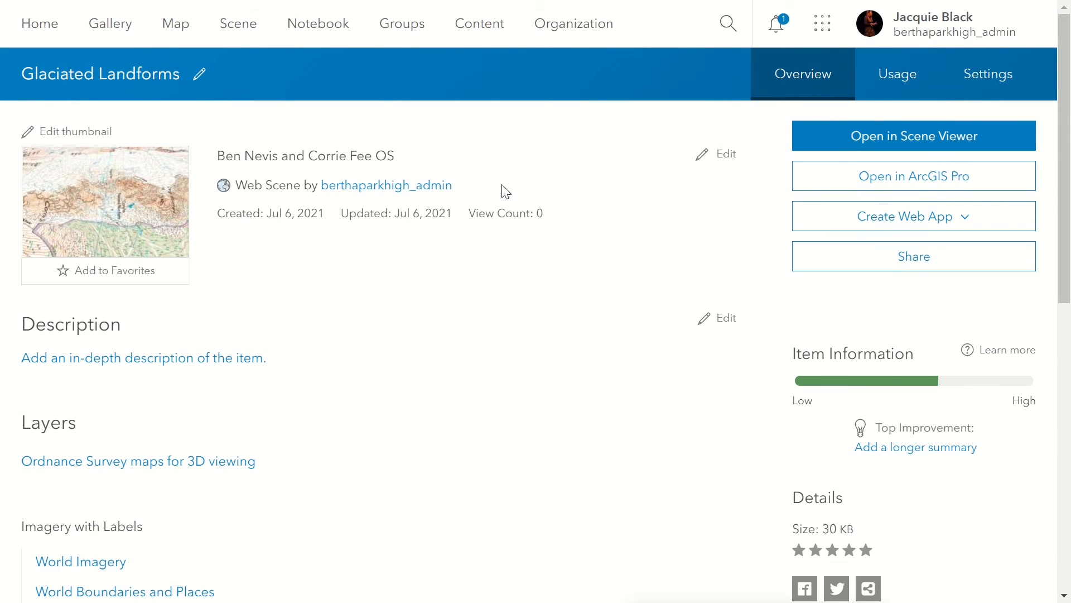
Leave full-screen mode and load the copied scene link in a new Chrome incognito window.
key("F11")
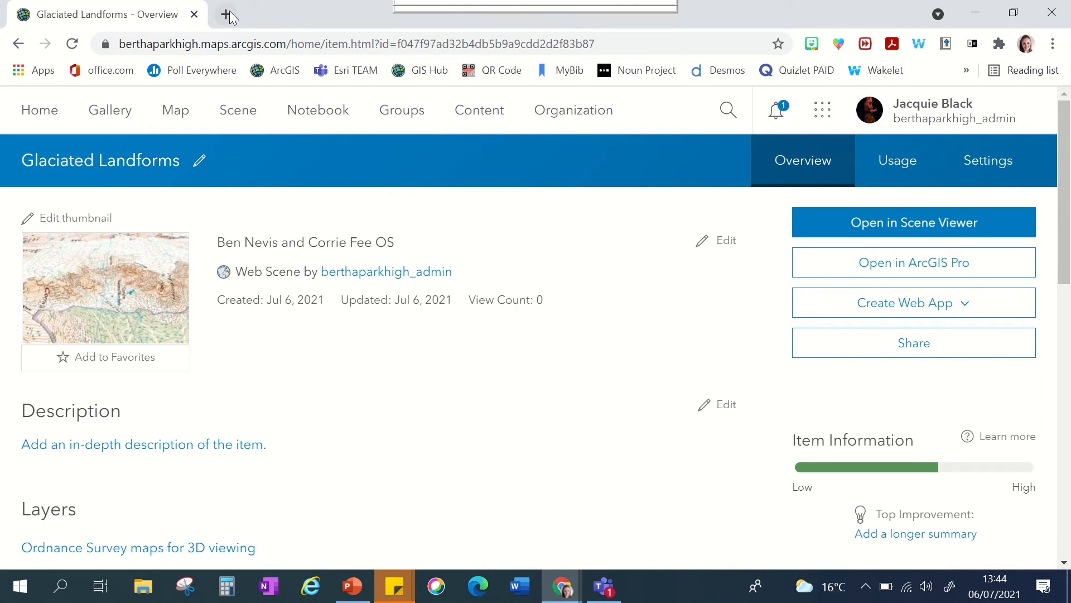
left_click(1054, 44)
left_click(903, 111)
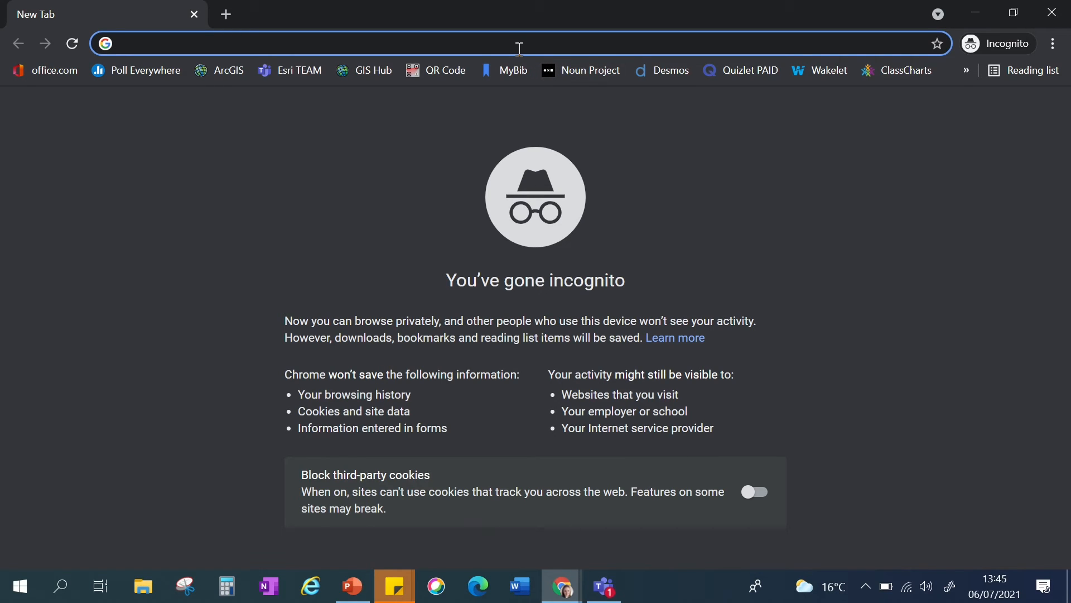
key("ctrl+v")
key("Return")
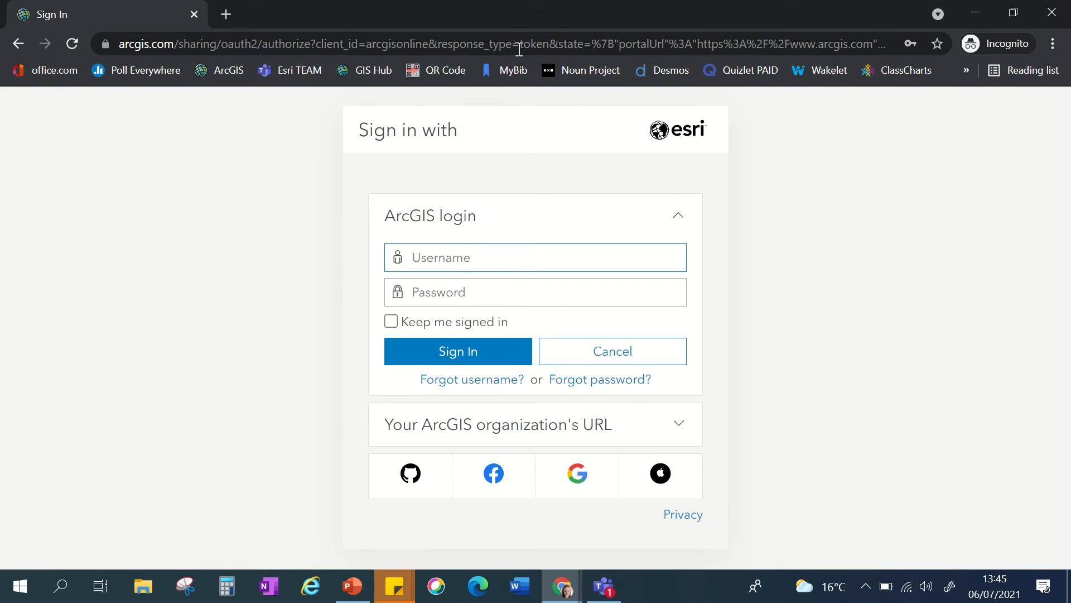
Sign in to ArcGIS with the saved username and password of the school's pupil account.
left_click(448, 255)
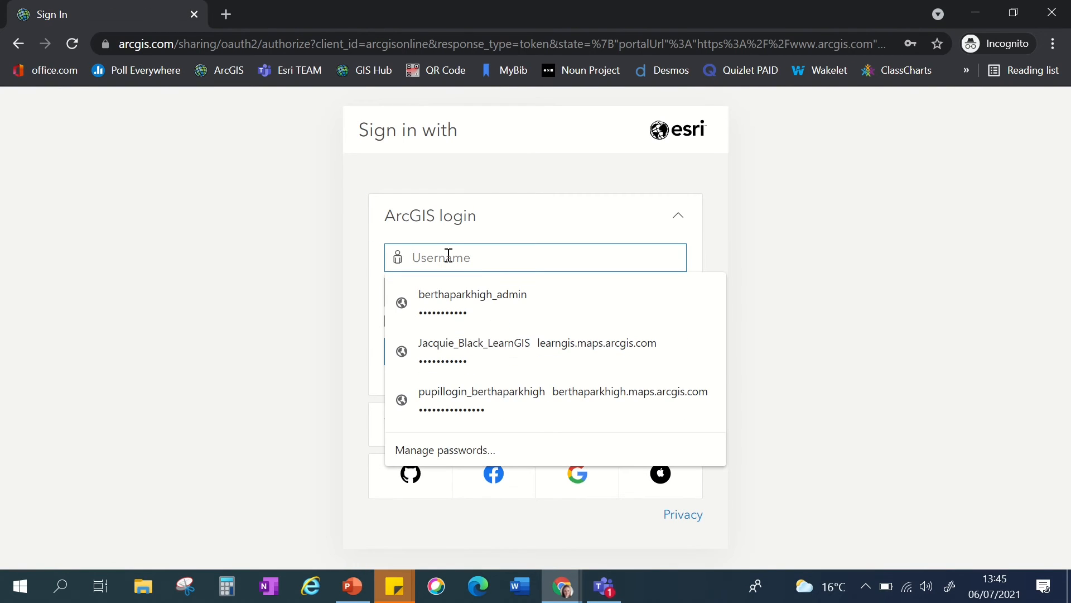
left_click(469, 405)
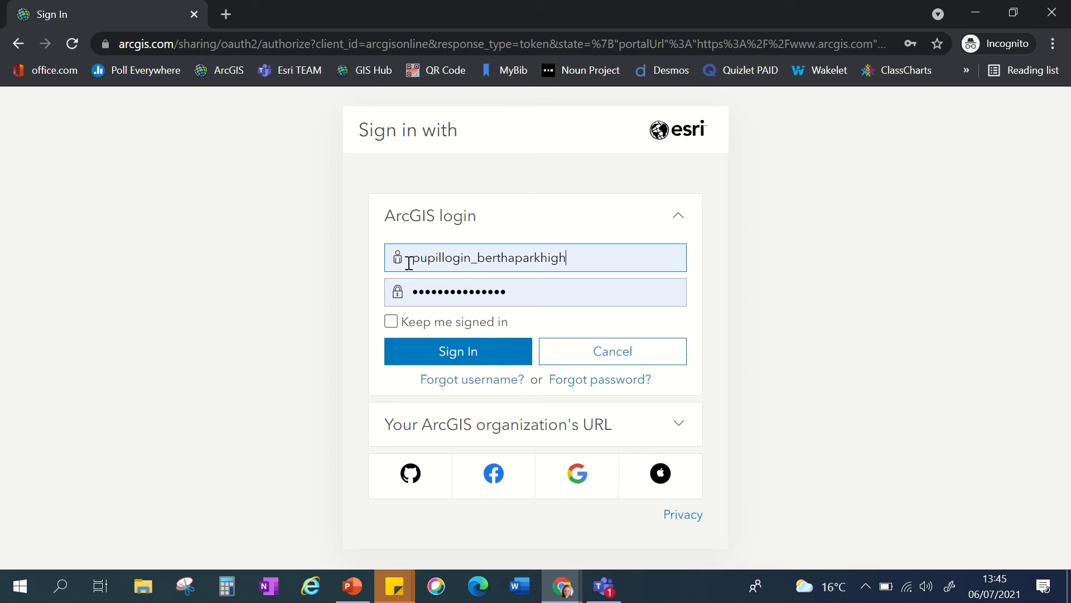
left_click(424, 363)
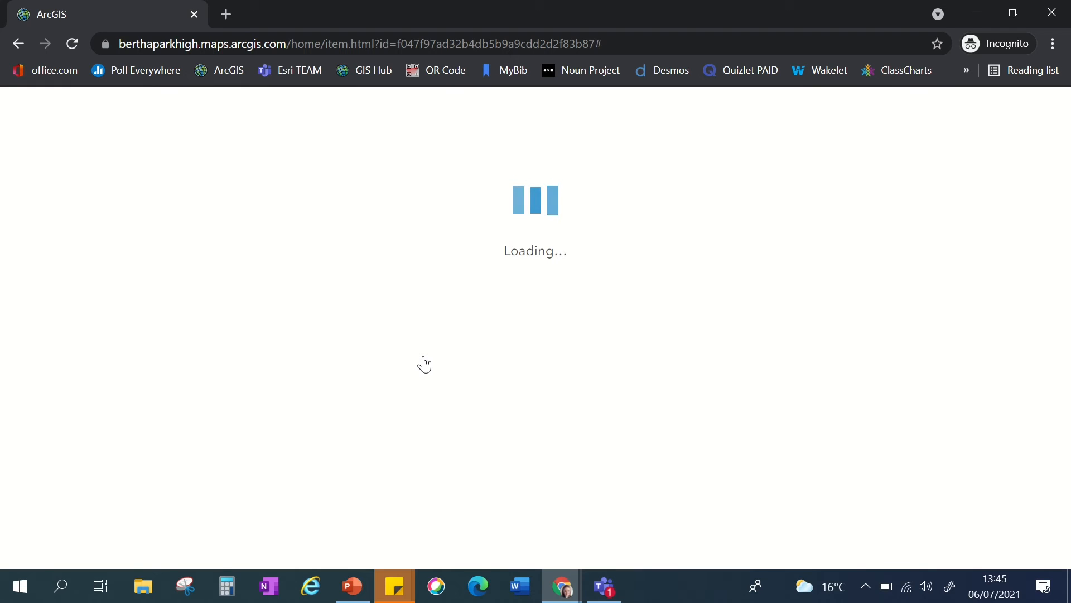
Switch to full-screen mode, open the Glaciated Landforms scene in Scene Viewer and close its layer list.
key("F11")
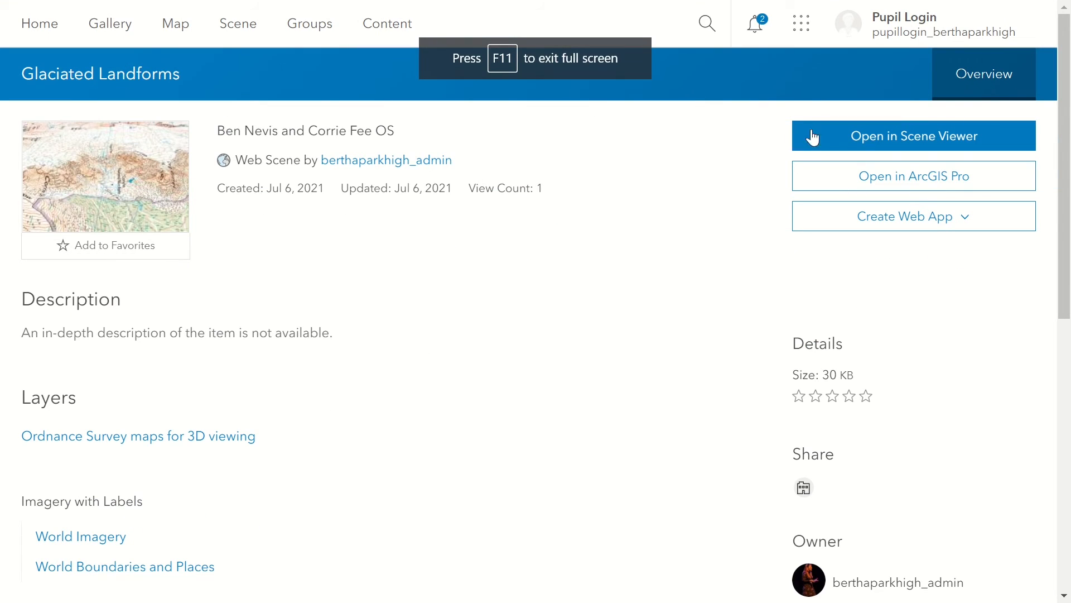
left_click(886, 138)
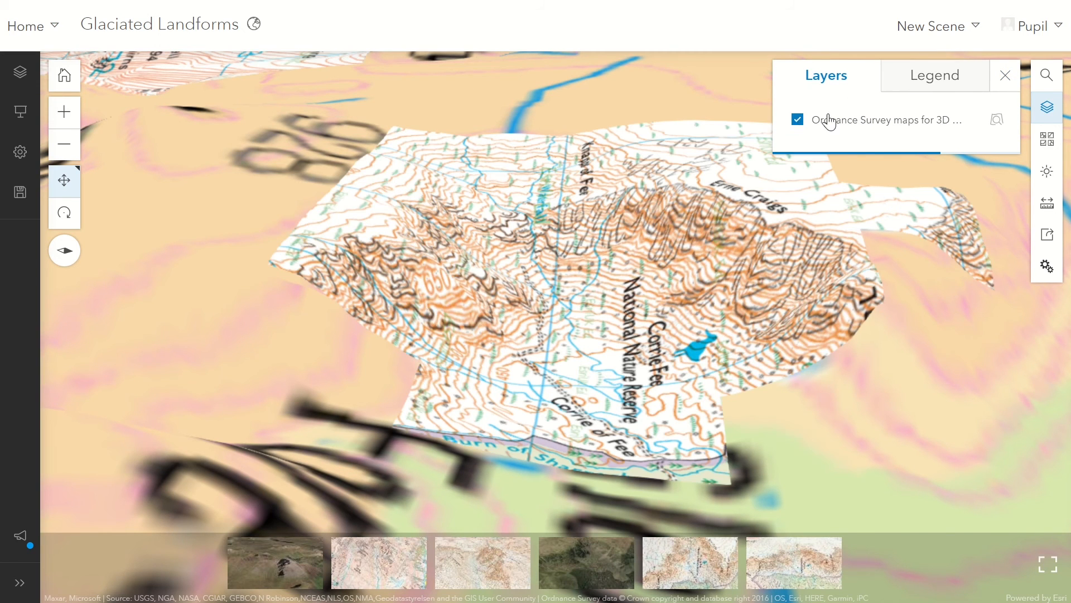
left_click(1003, 78)
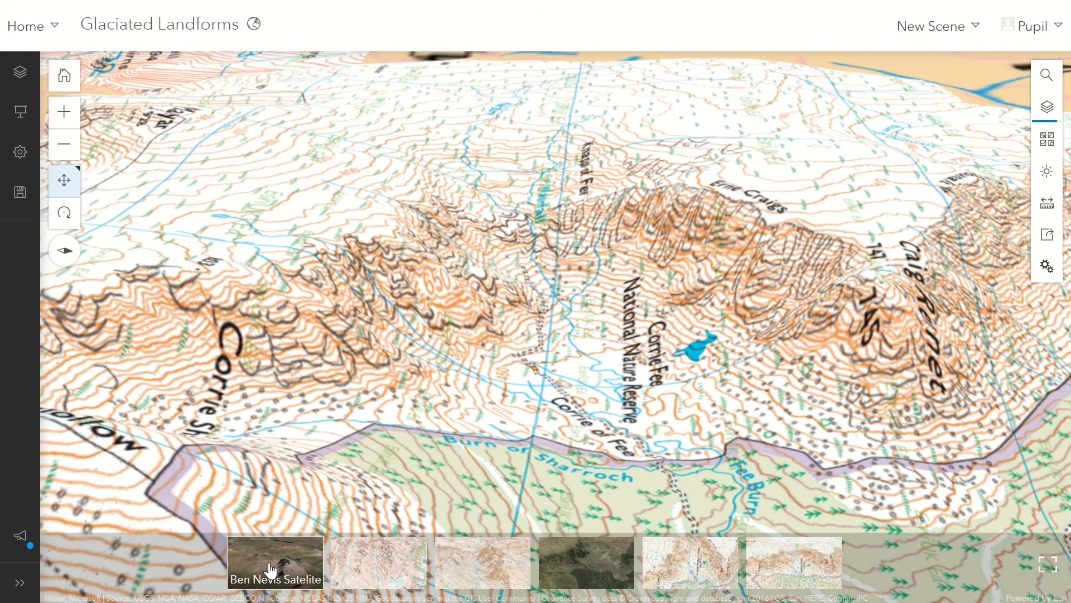
View the first four scene slides in order, from the Ben Nevis satellite view through the Ben Nevis OS views to Corrie Fee.
left_click(270, 569)
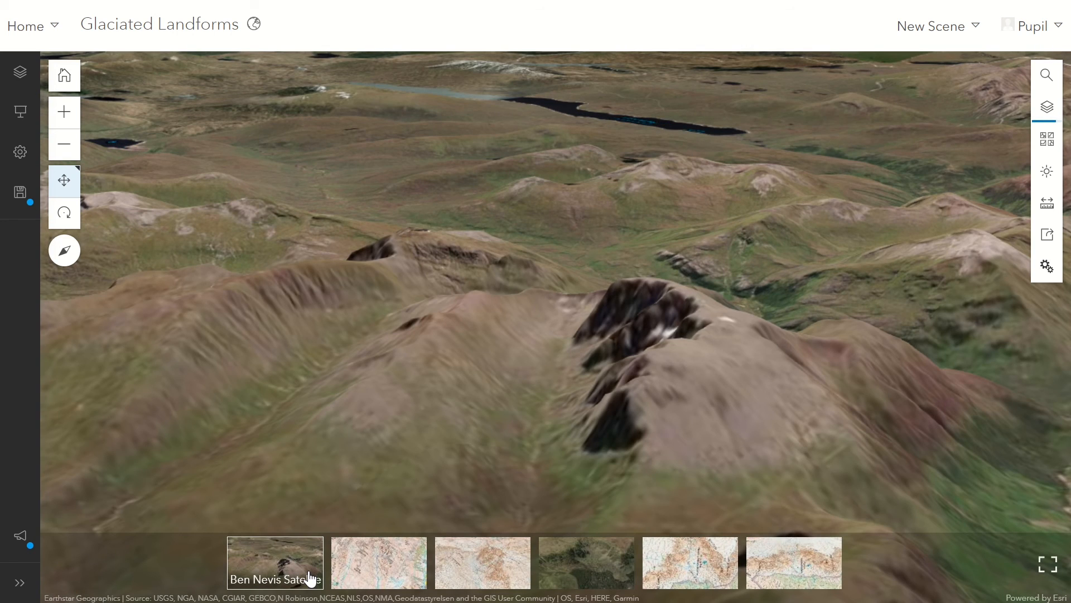
left_click(372, 571)
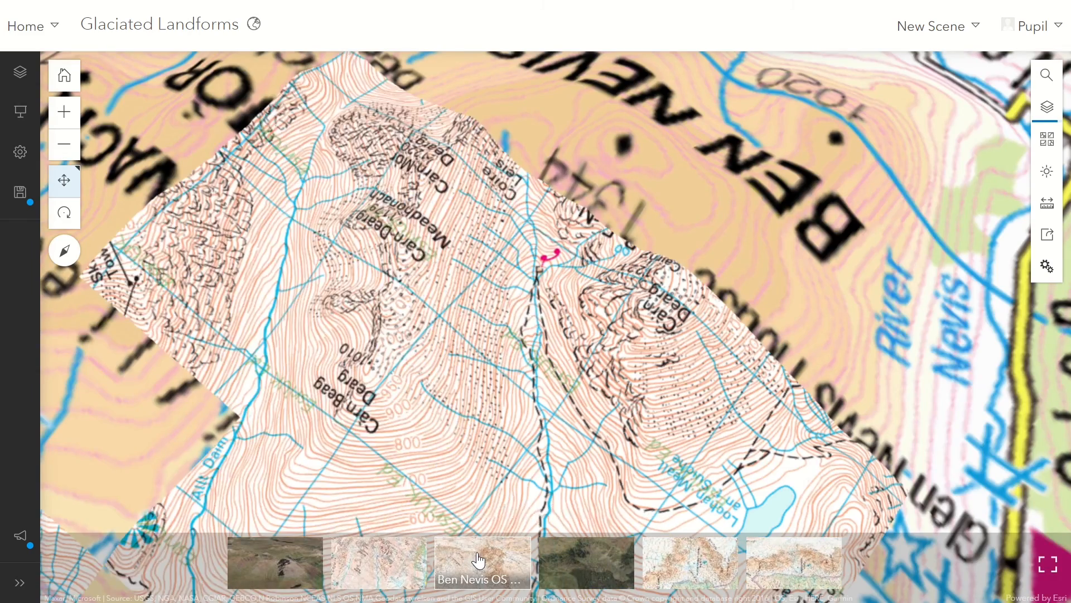
left_click(478, 559)
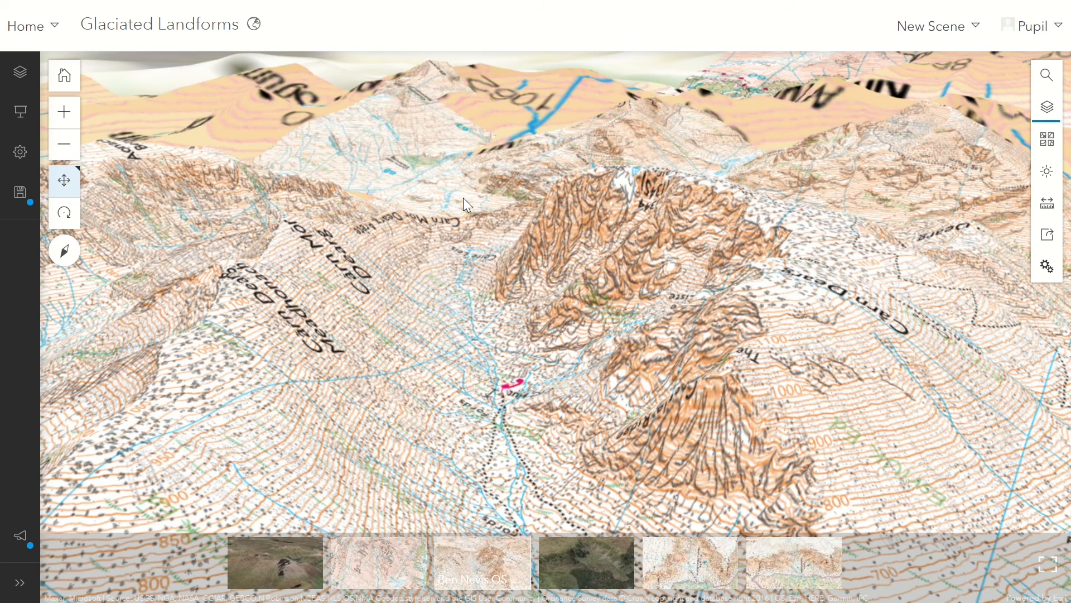
left_click(591, 571)
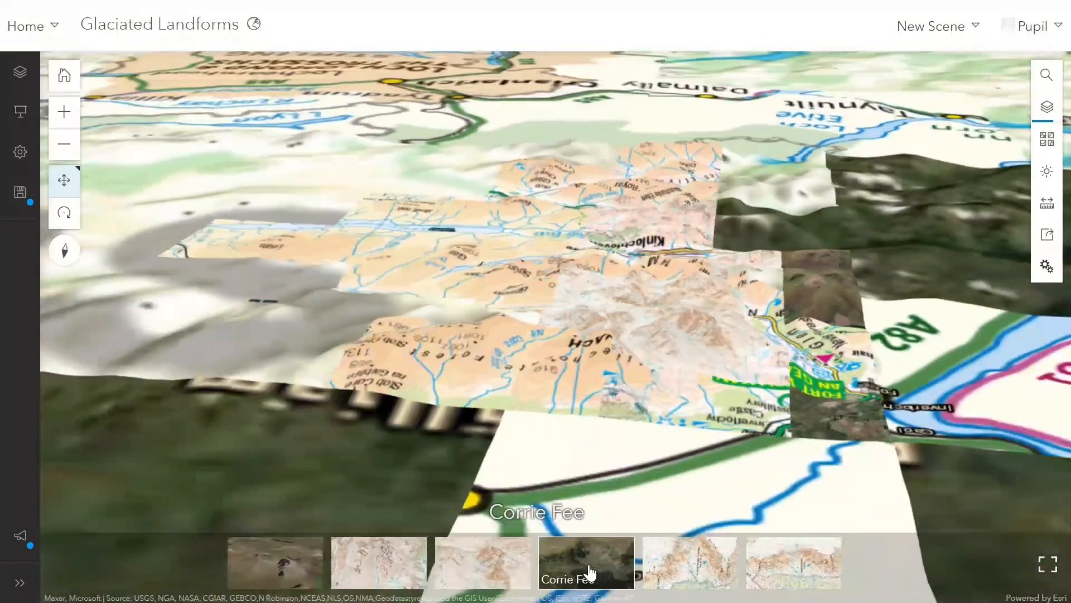